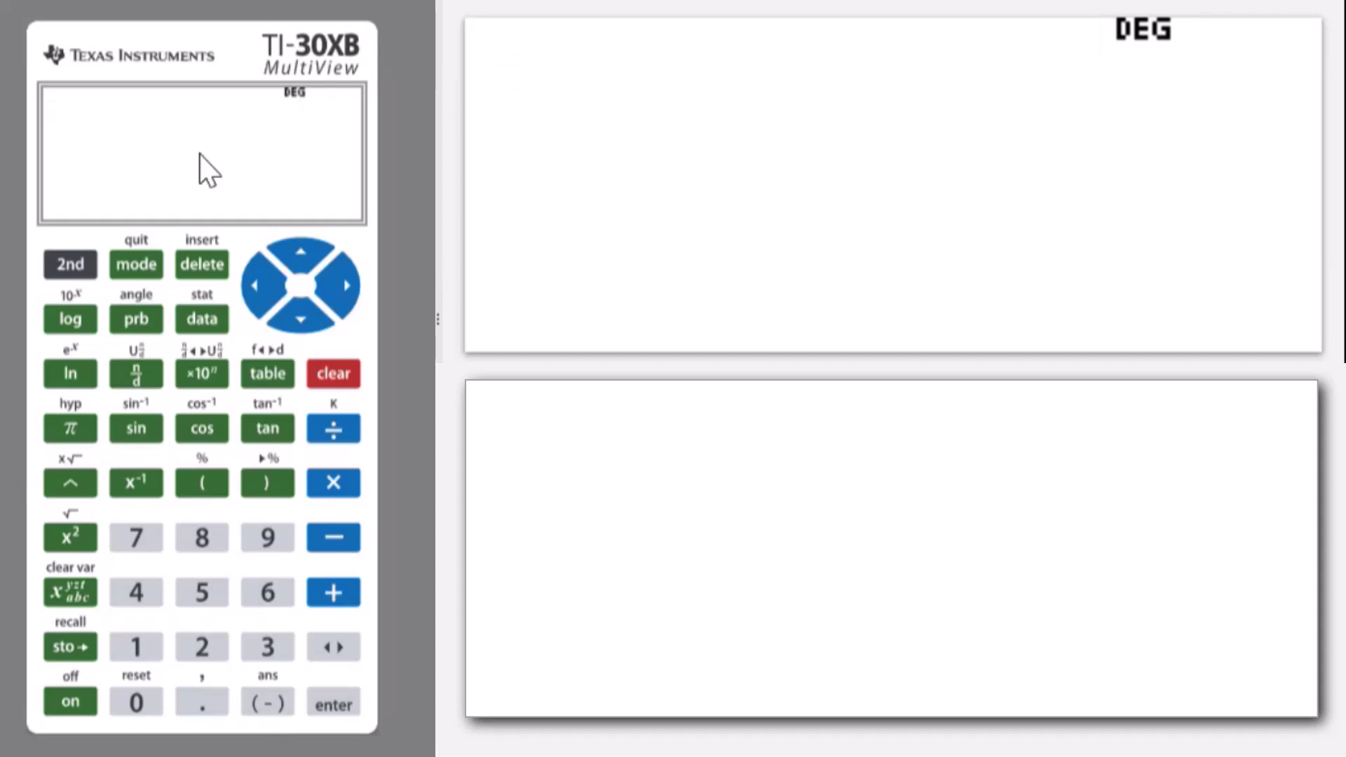
Check the angle unit in the calculator's mode settings and return to the home screen.
left_click(134, 265)
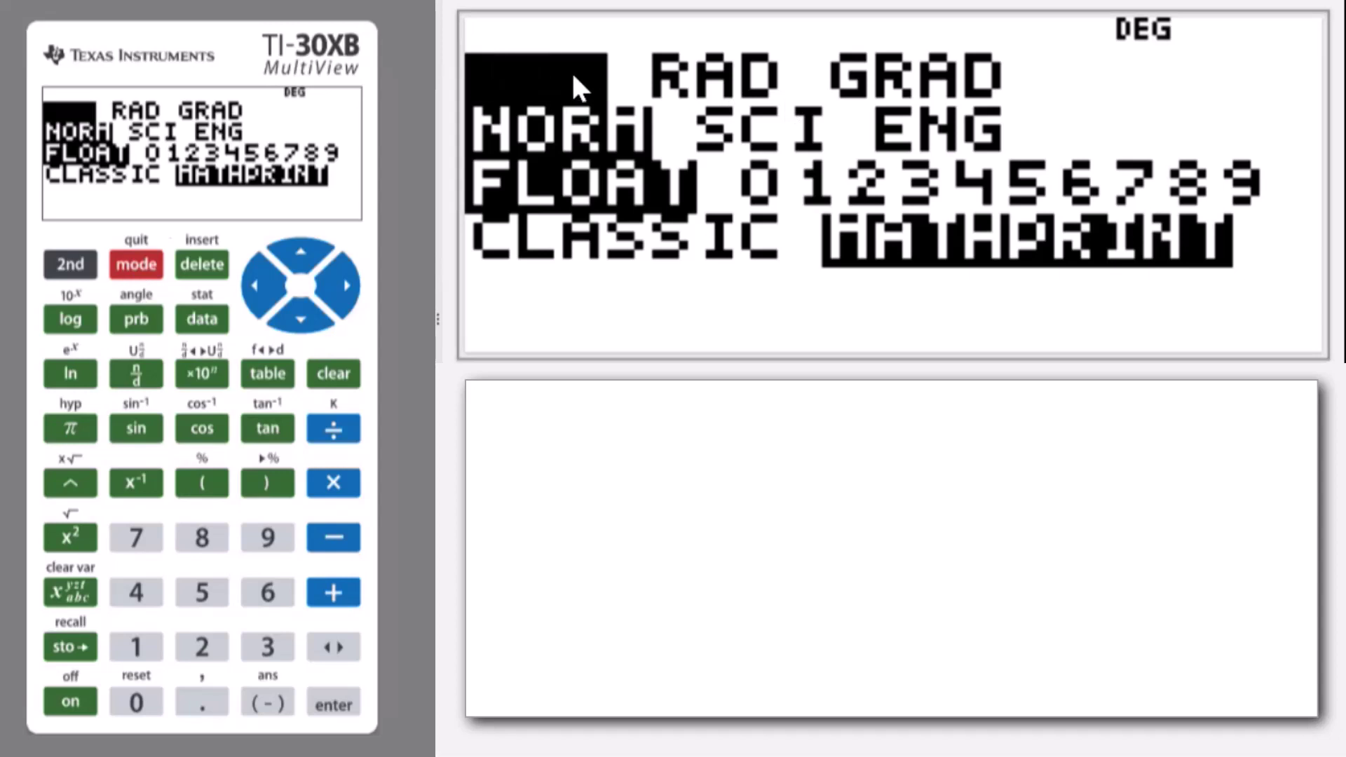
left_click(76, 272)
left_click(135, 267)
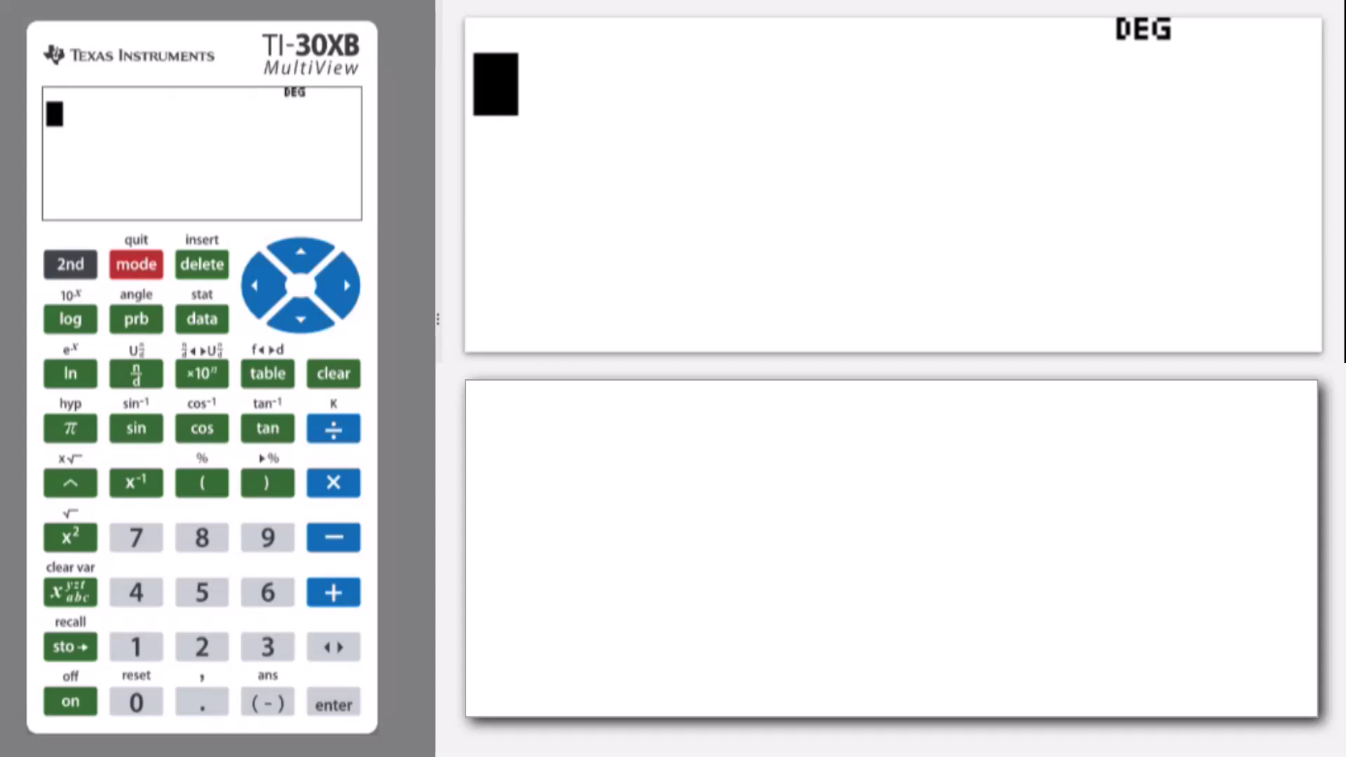
Convert 64.53 decimal degrees to degrees, minutes and seconds with the ►DMS conversion.
type("64.")
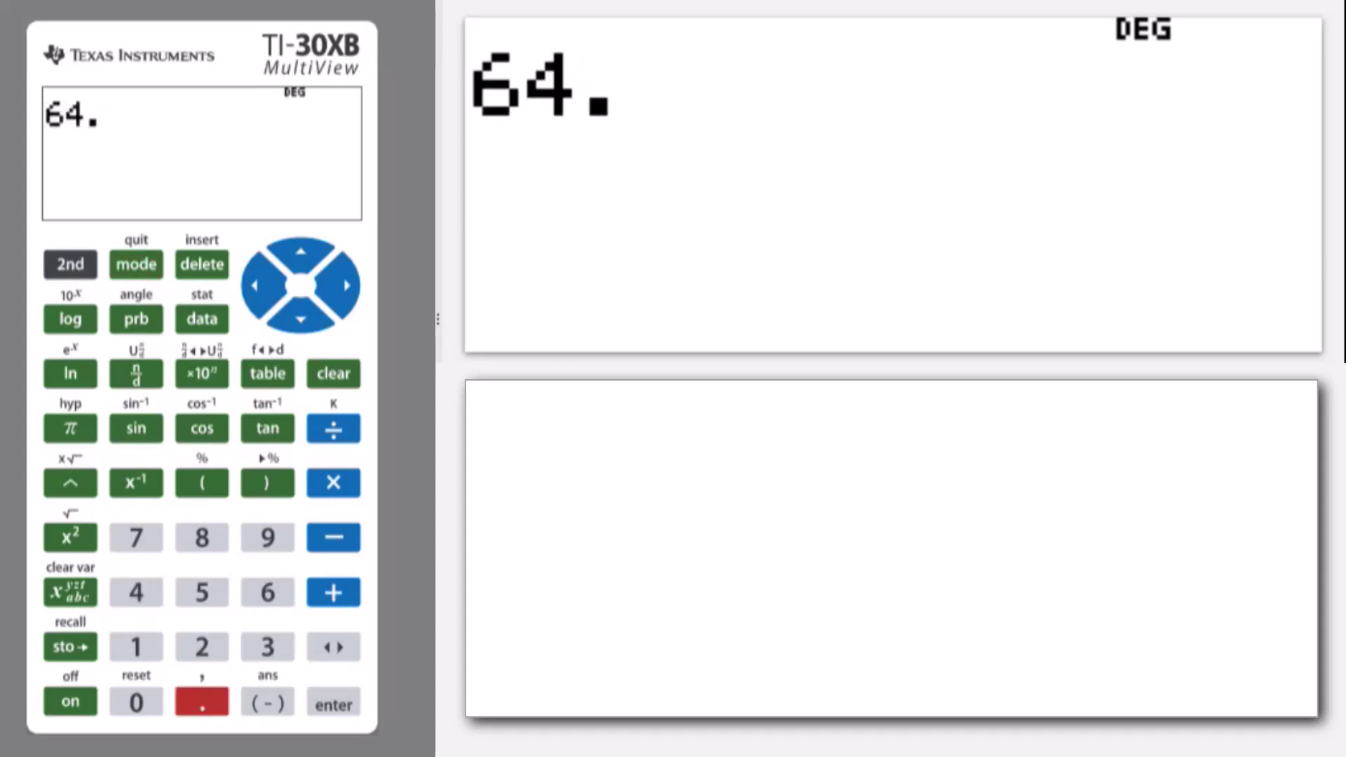
type("53")
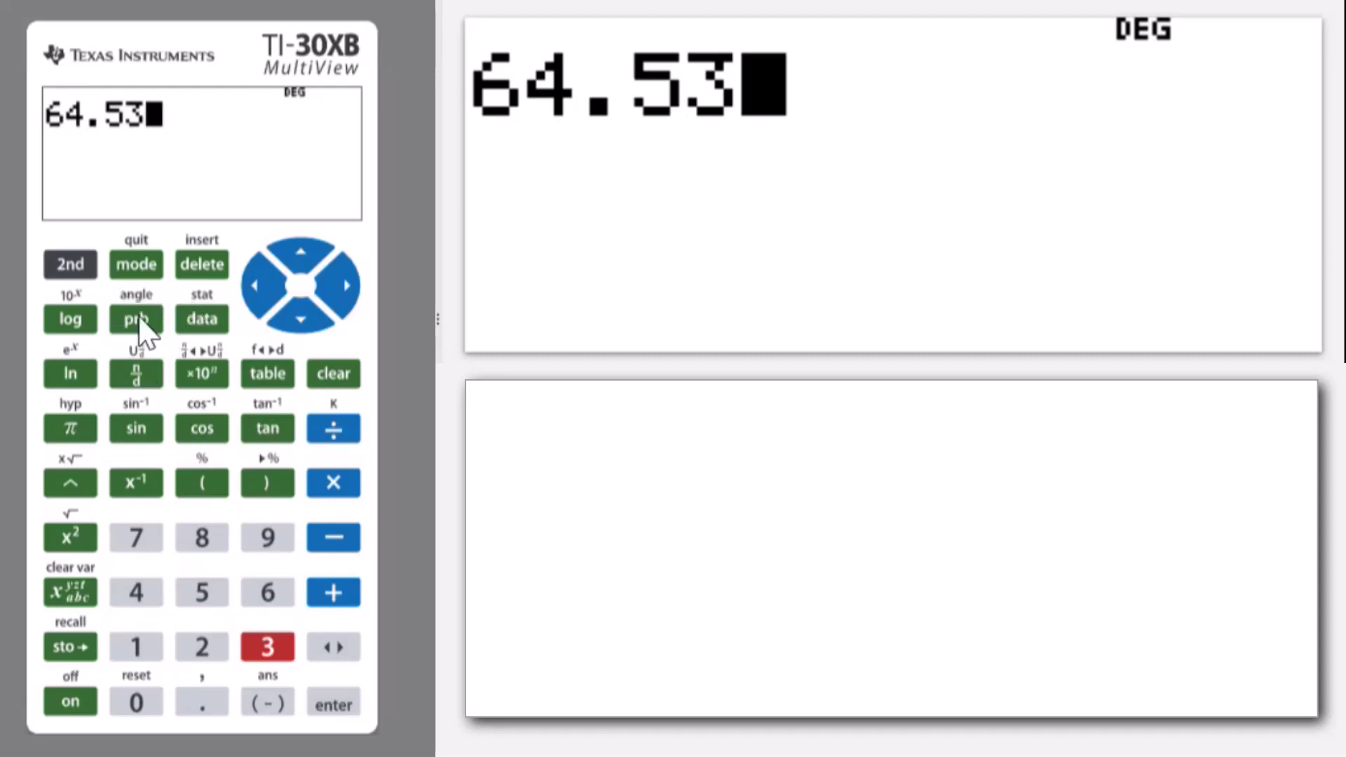
left_click(59, 267)
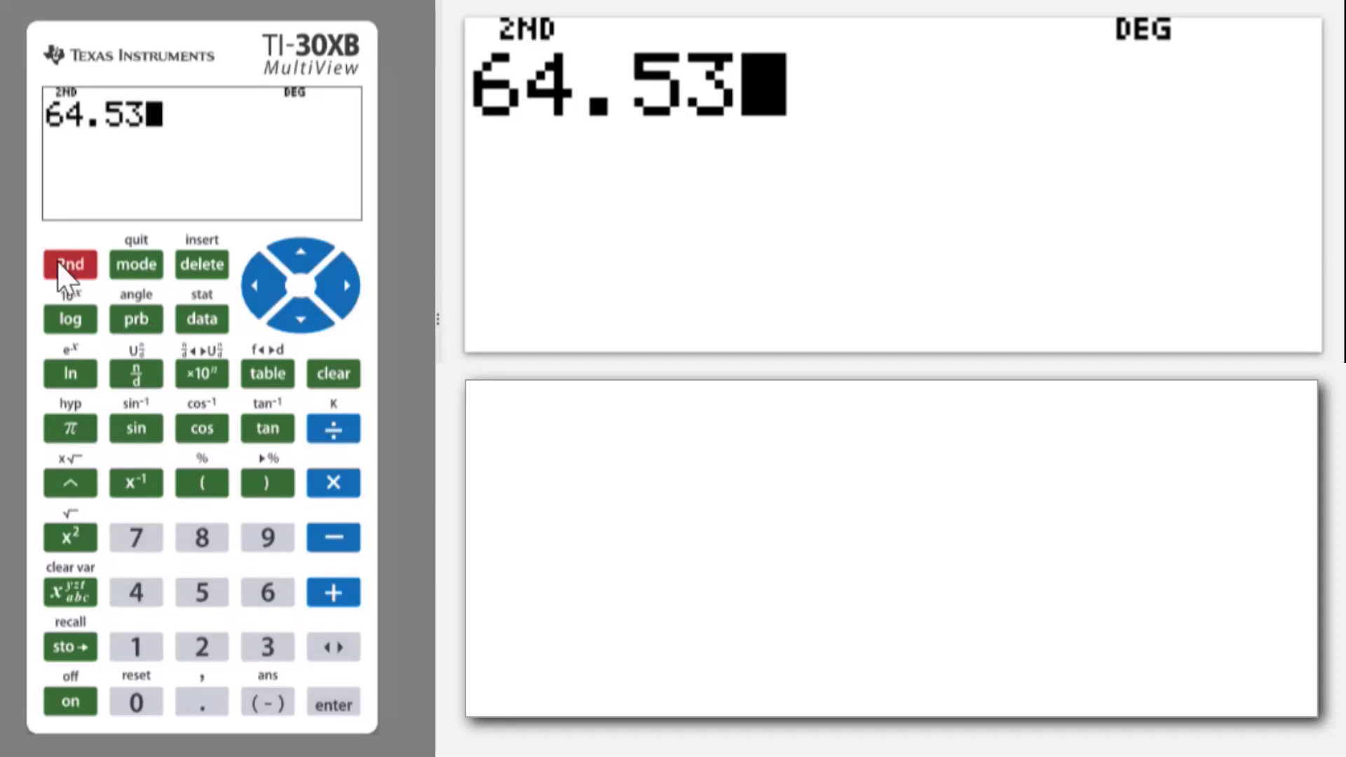
left_click(152, 324)
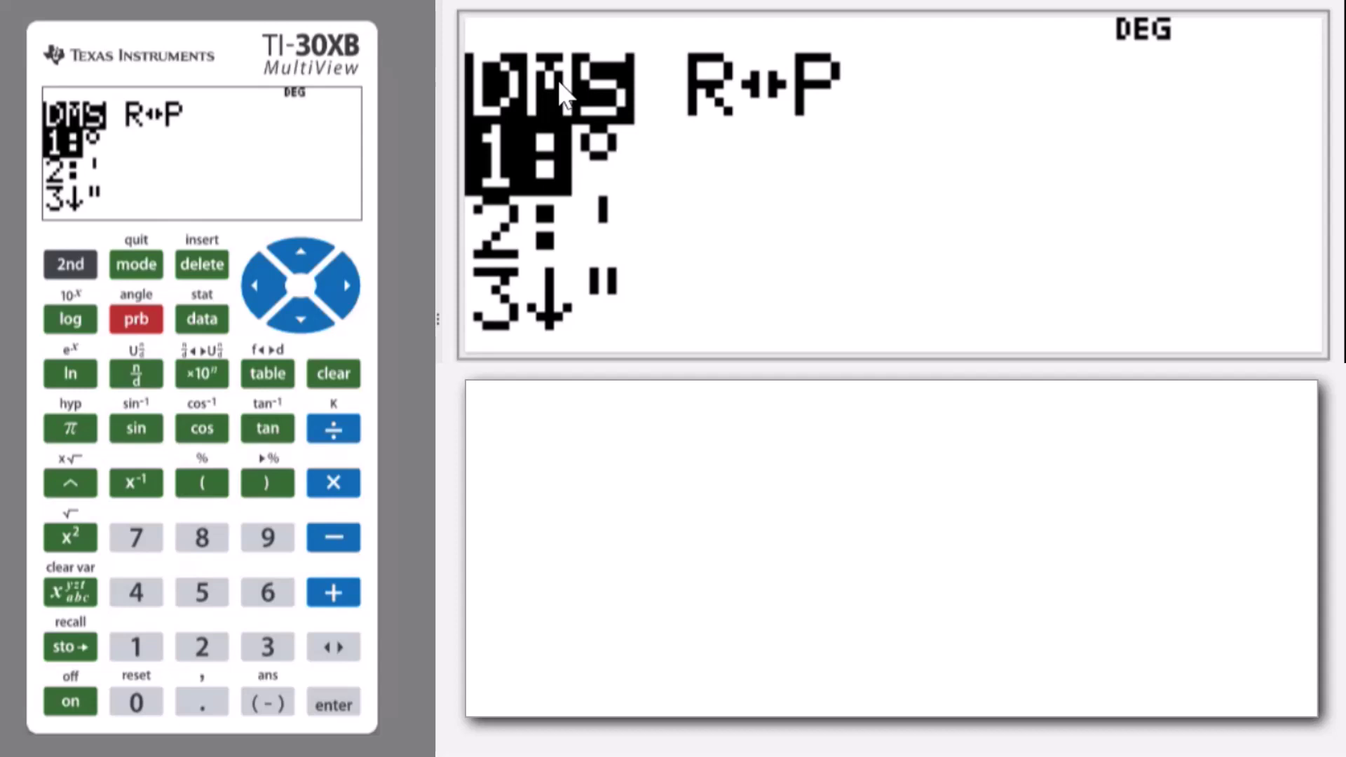
key("Down")
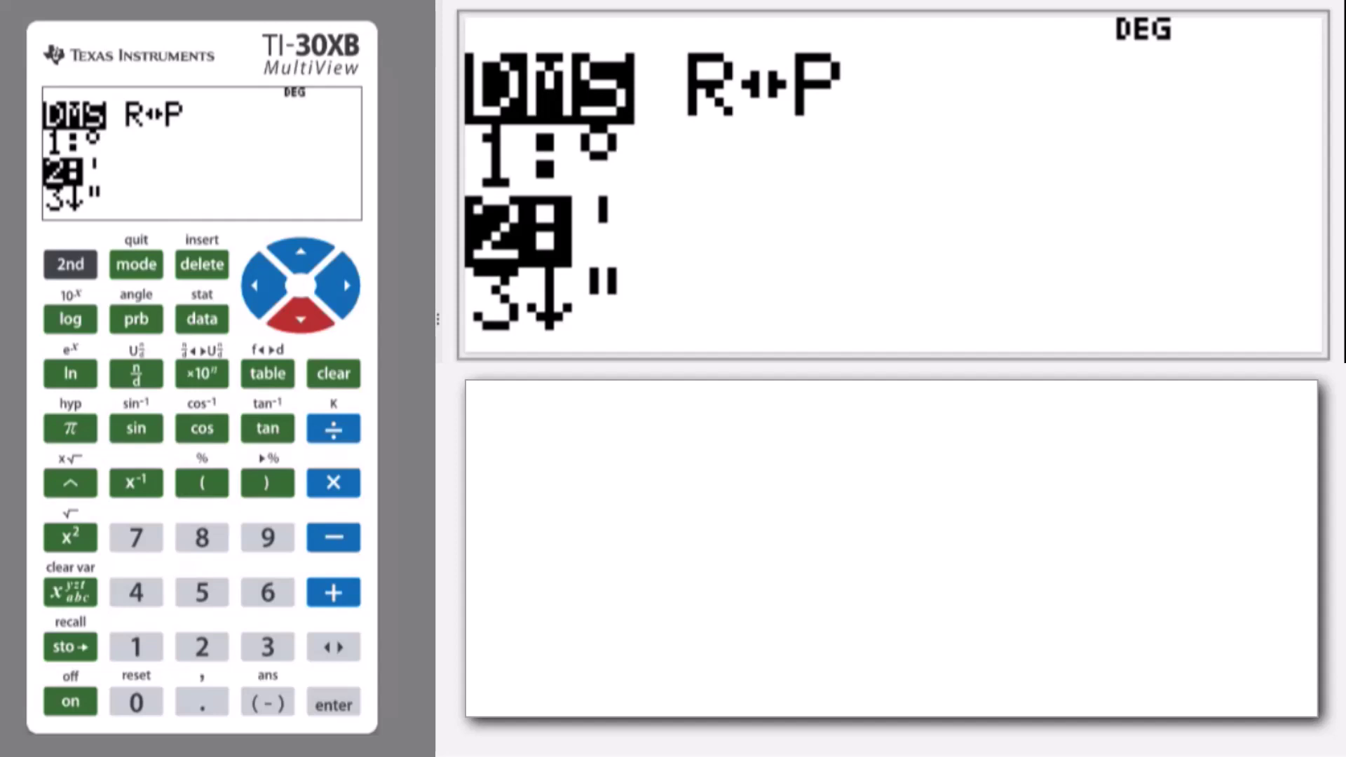
key("Down")
key("Down")
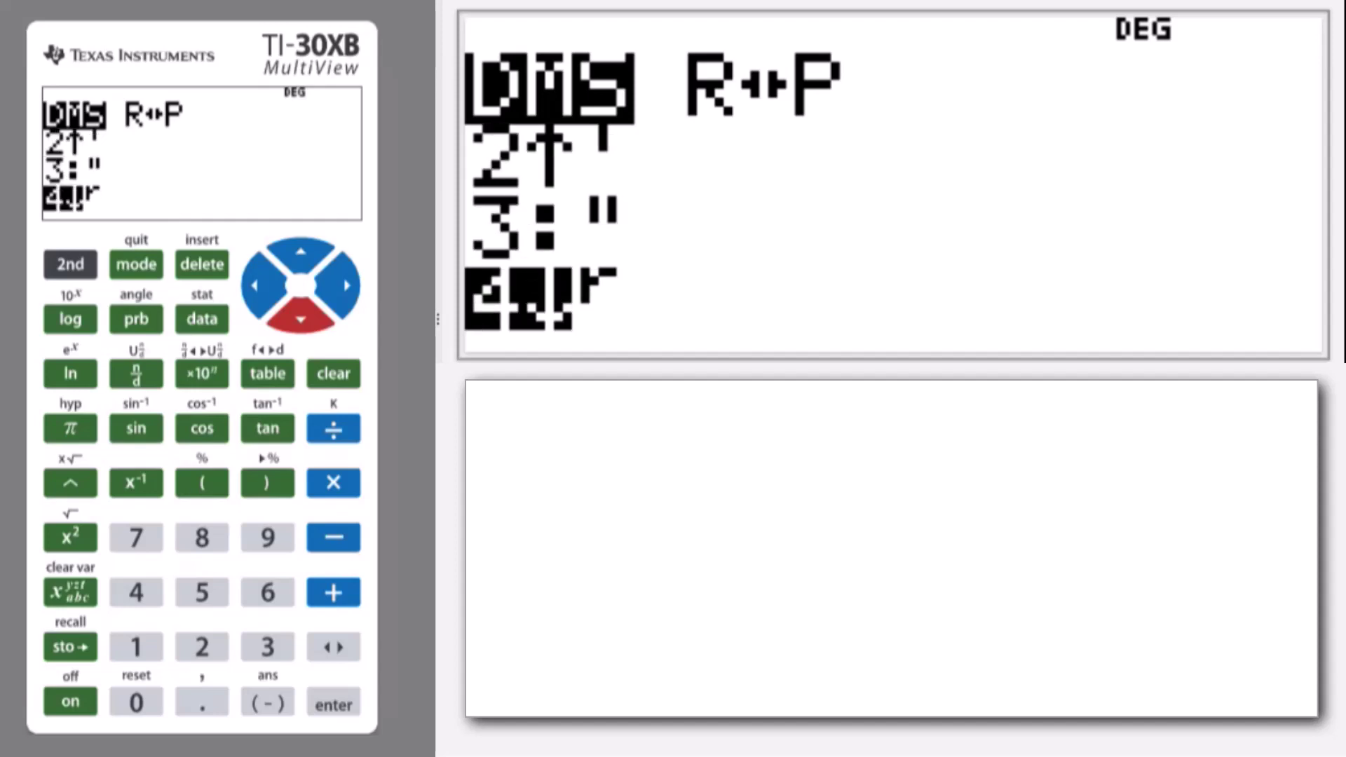
key("Down")
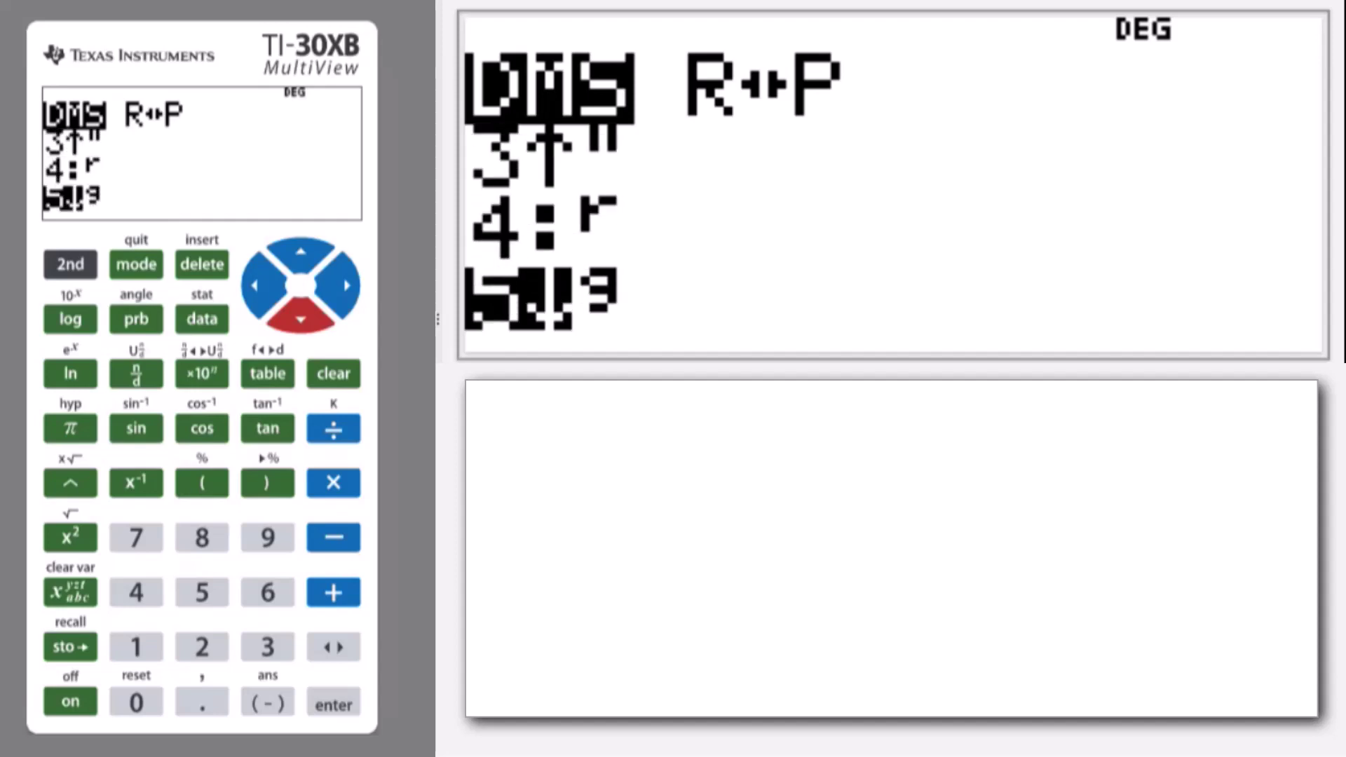
key("Down")
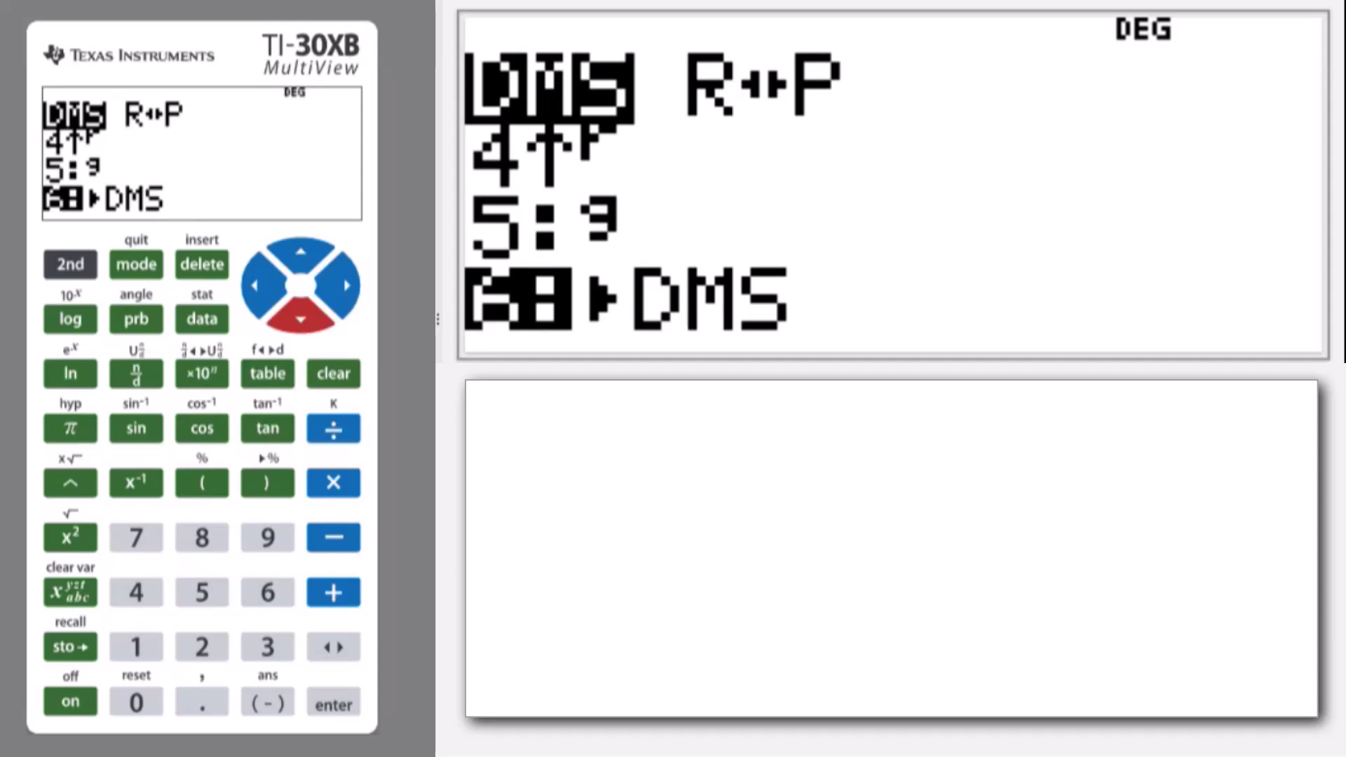
key("Return")
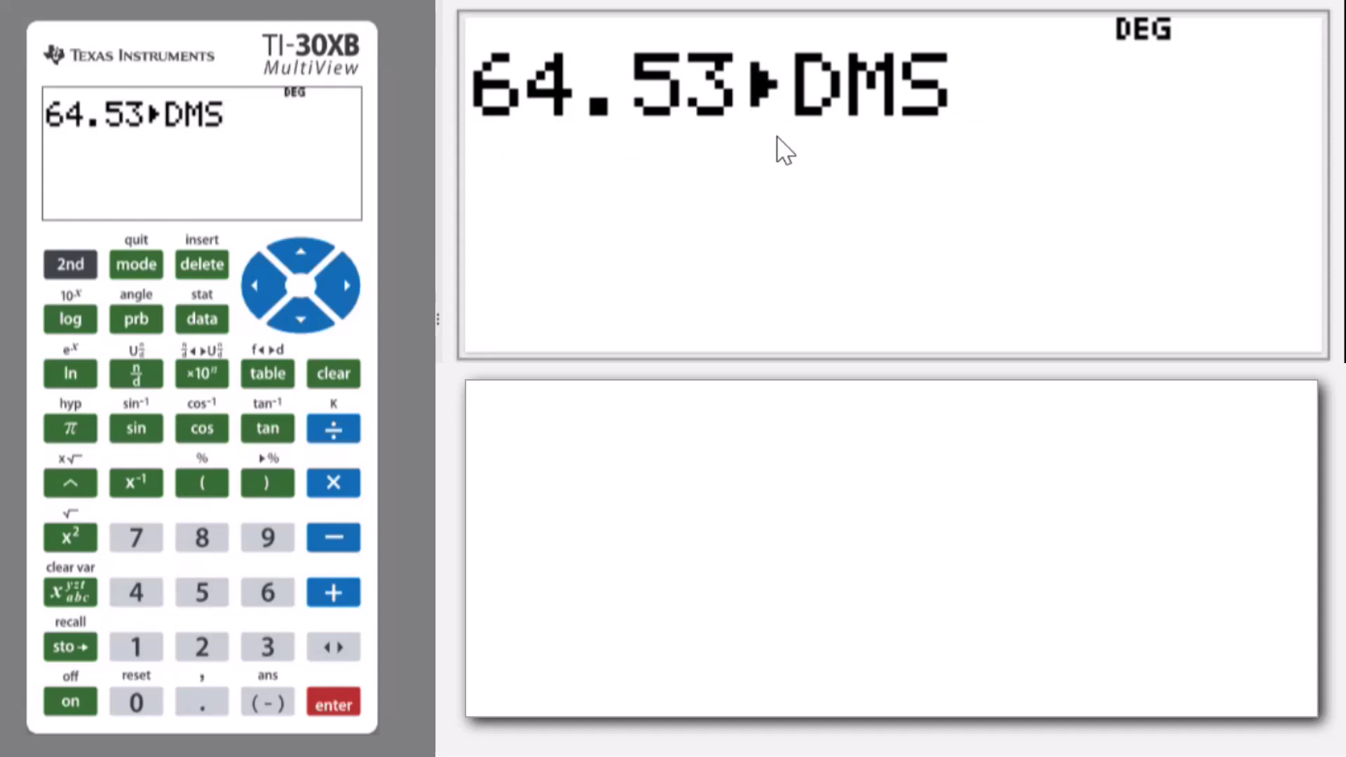
key("Return")
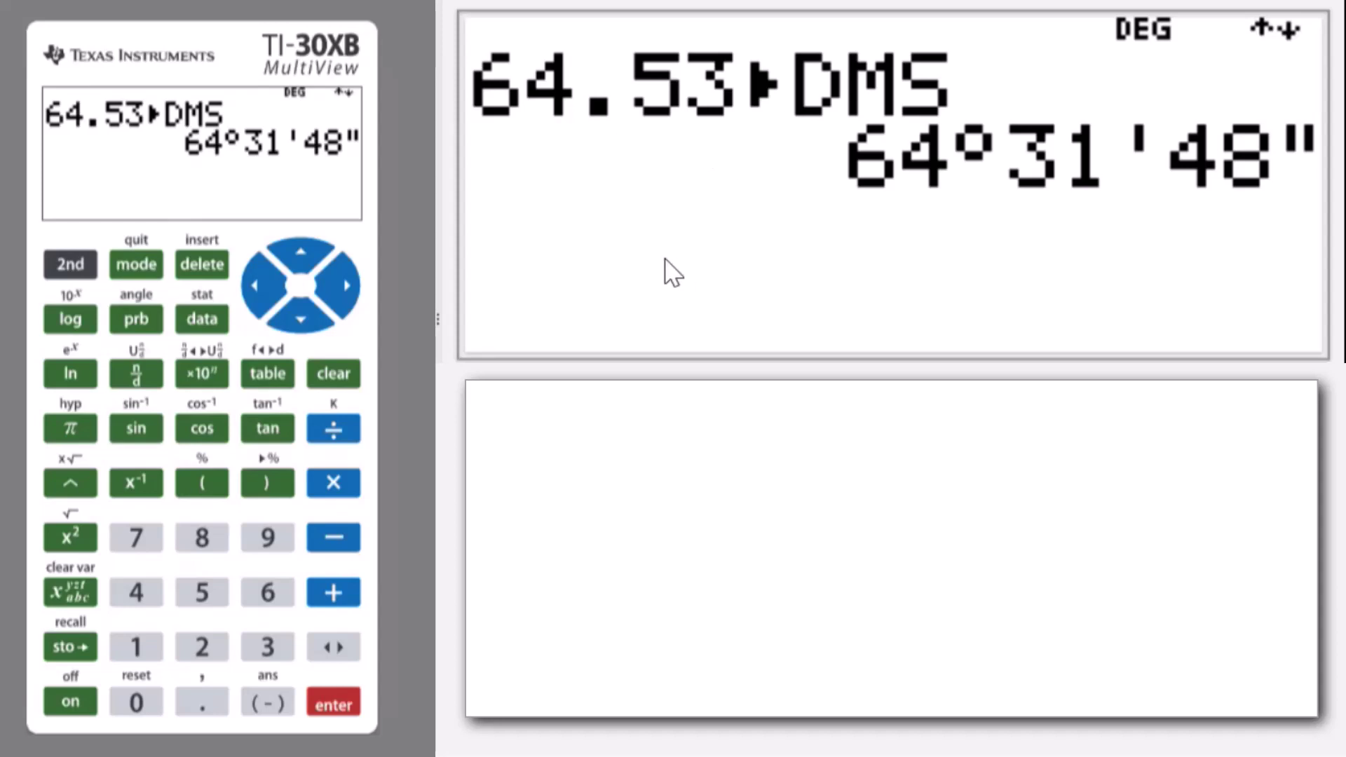
Convert 28.97 decimal degrees to degrees, minutes and seconds with the ►DMS conversion.
type("28.")
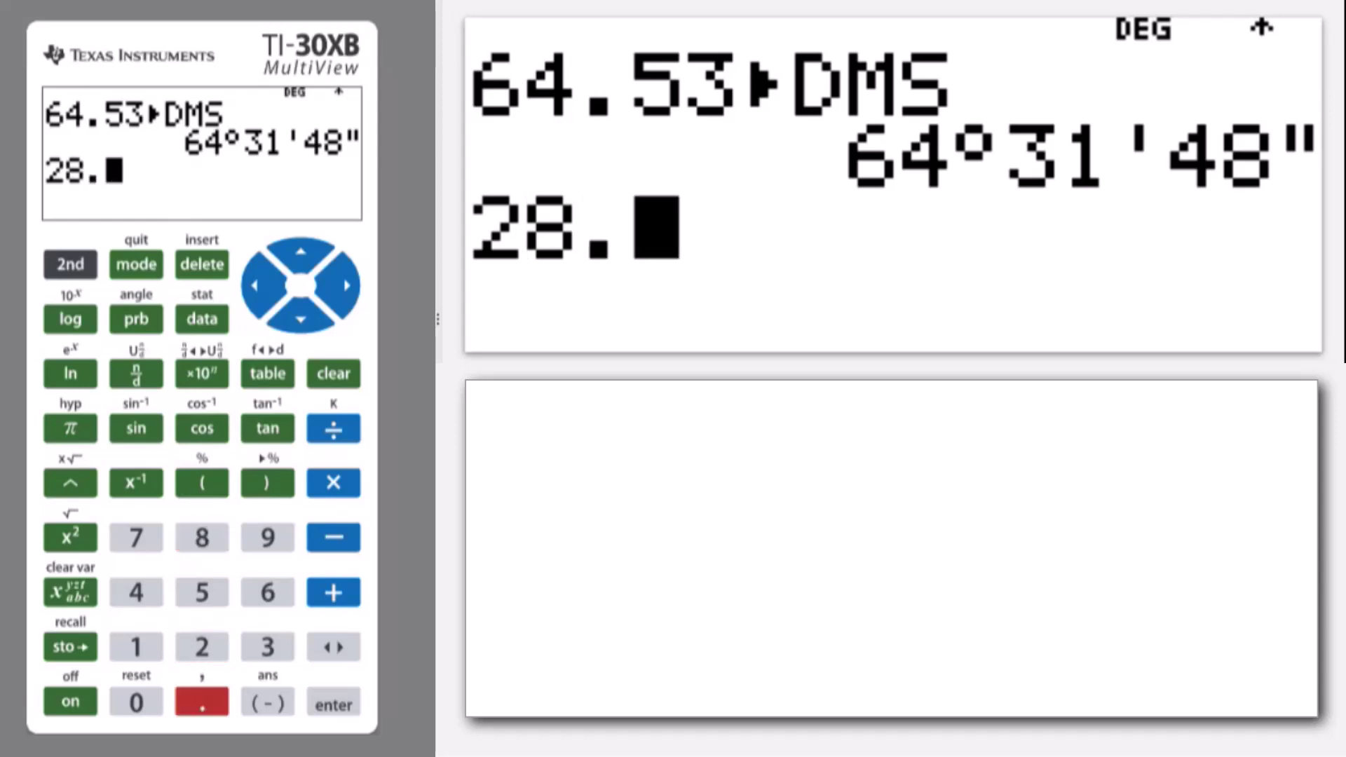
type("97")
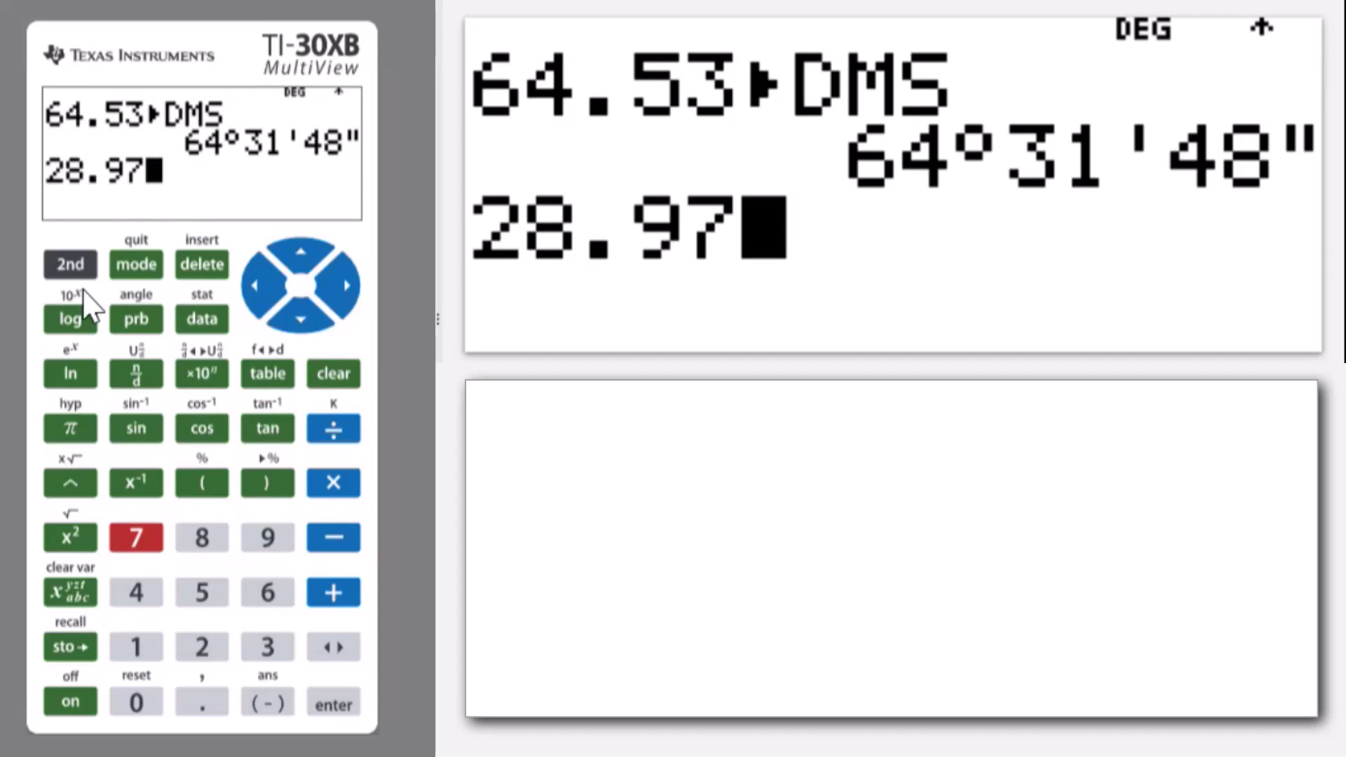
left_click(67, 267)
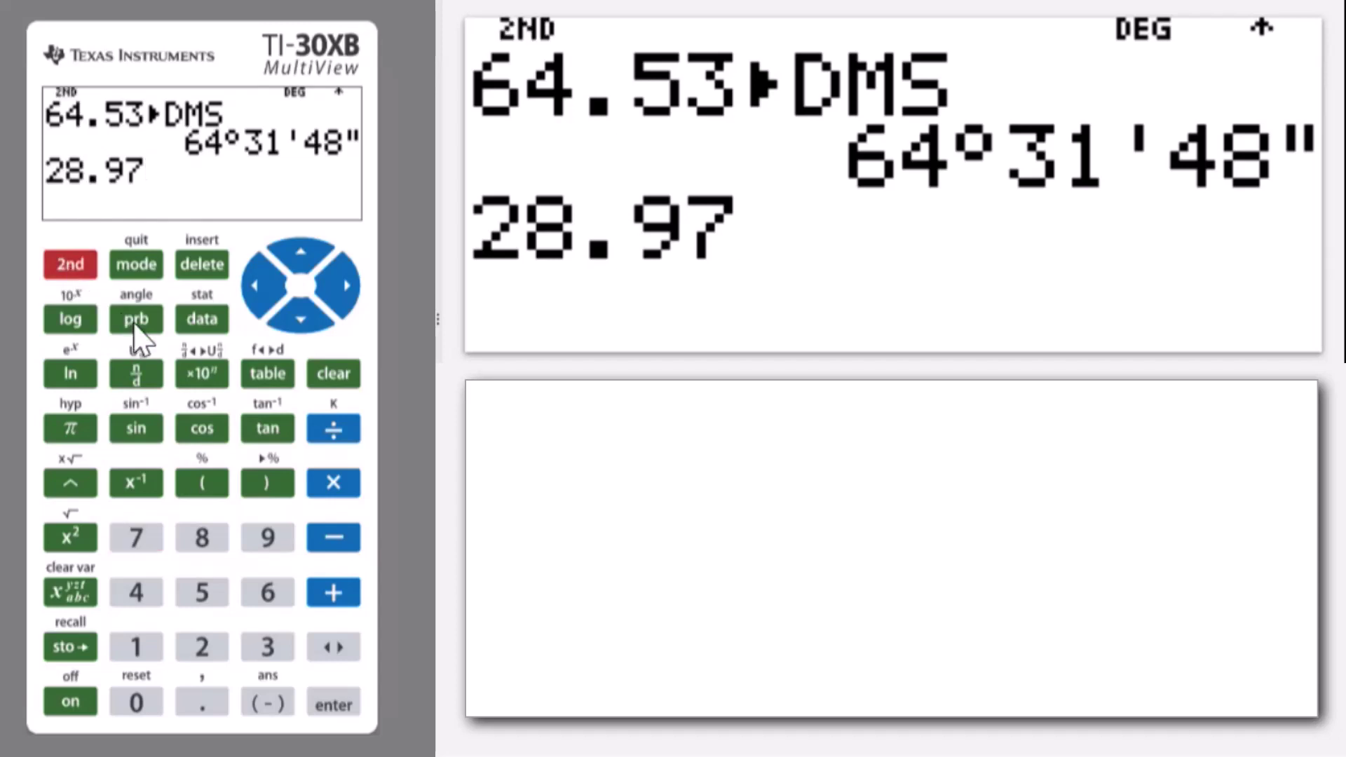
left_click(135, 324)
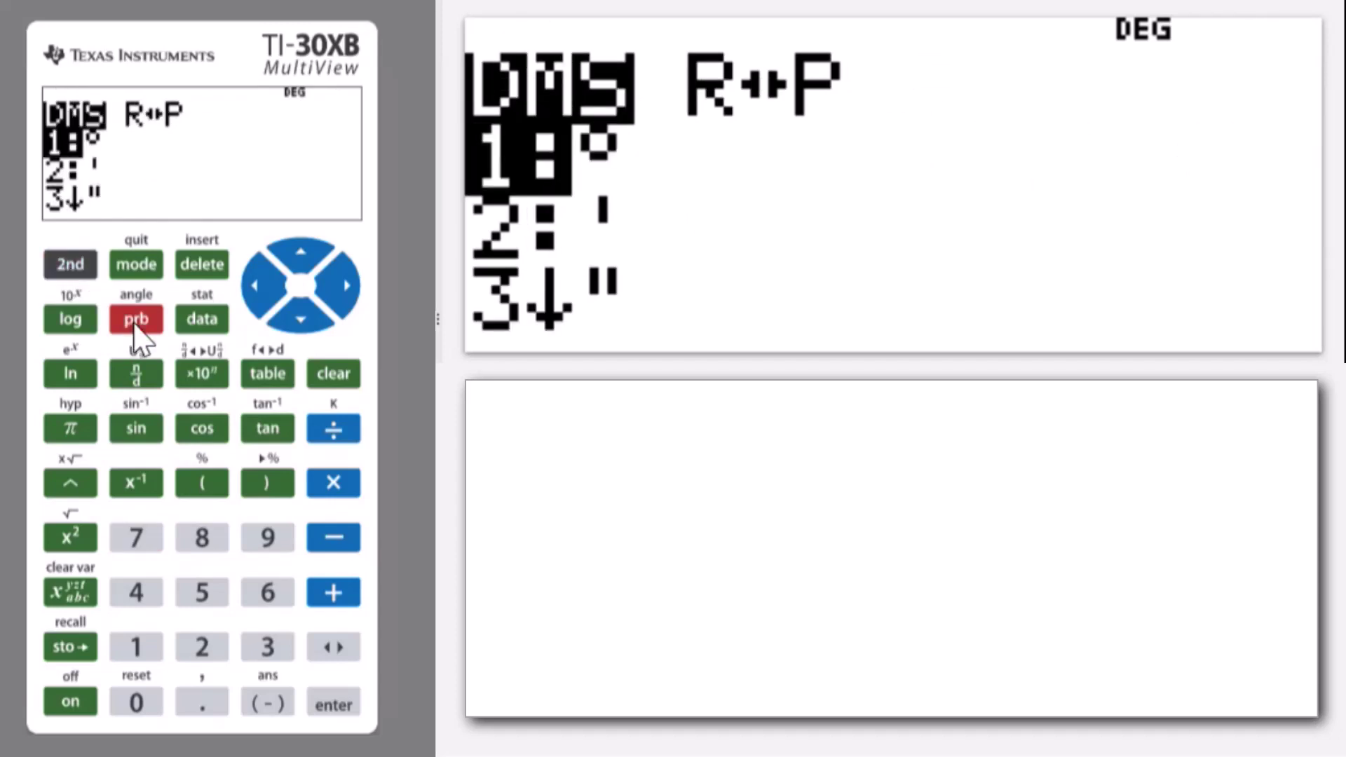
key("6")
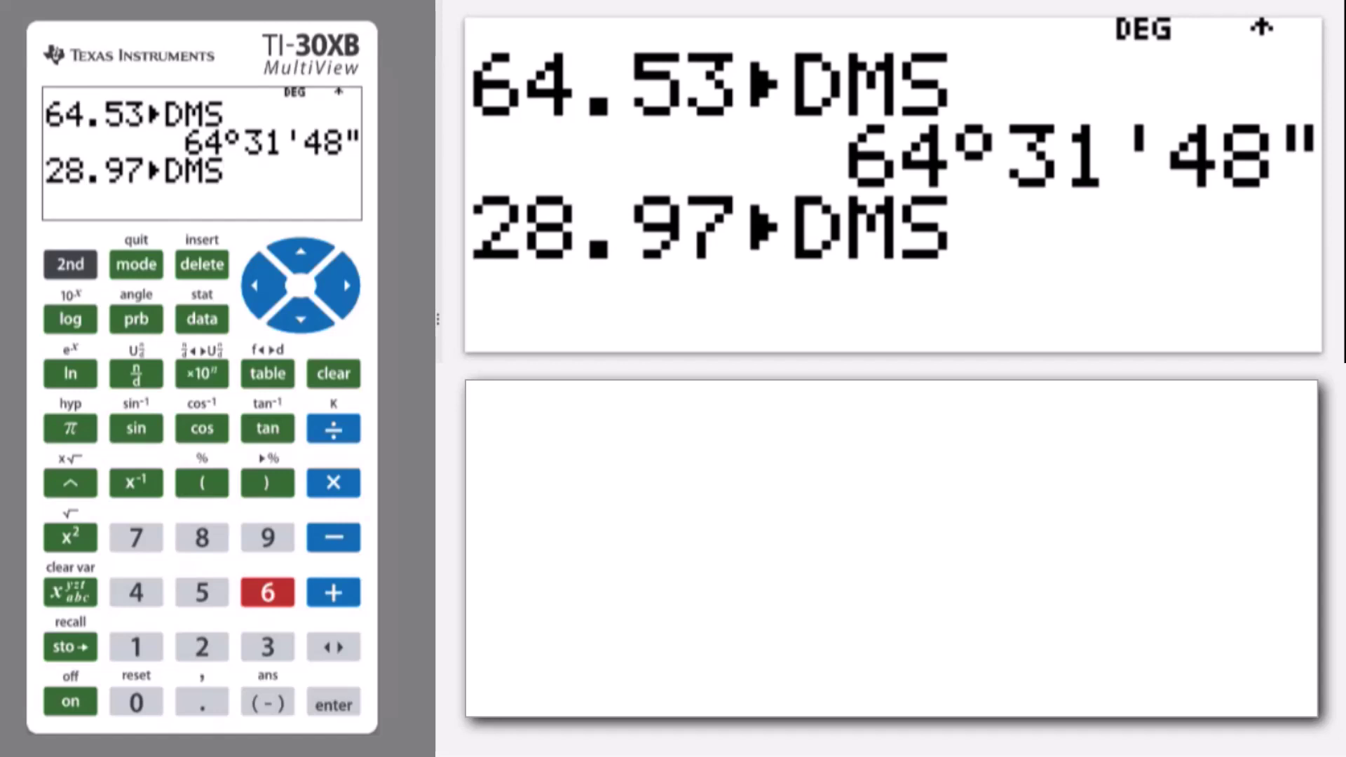
key("Return")
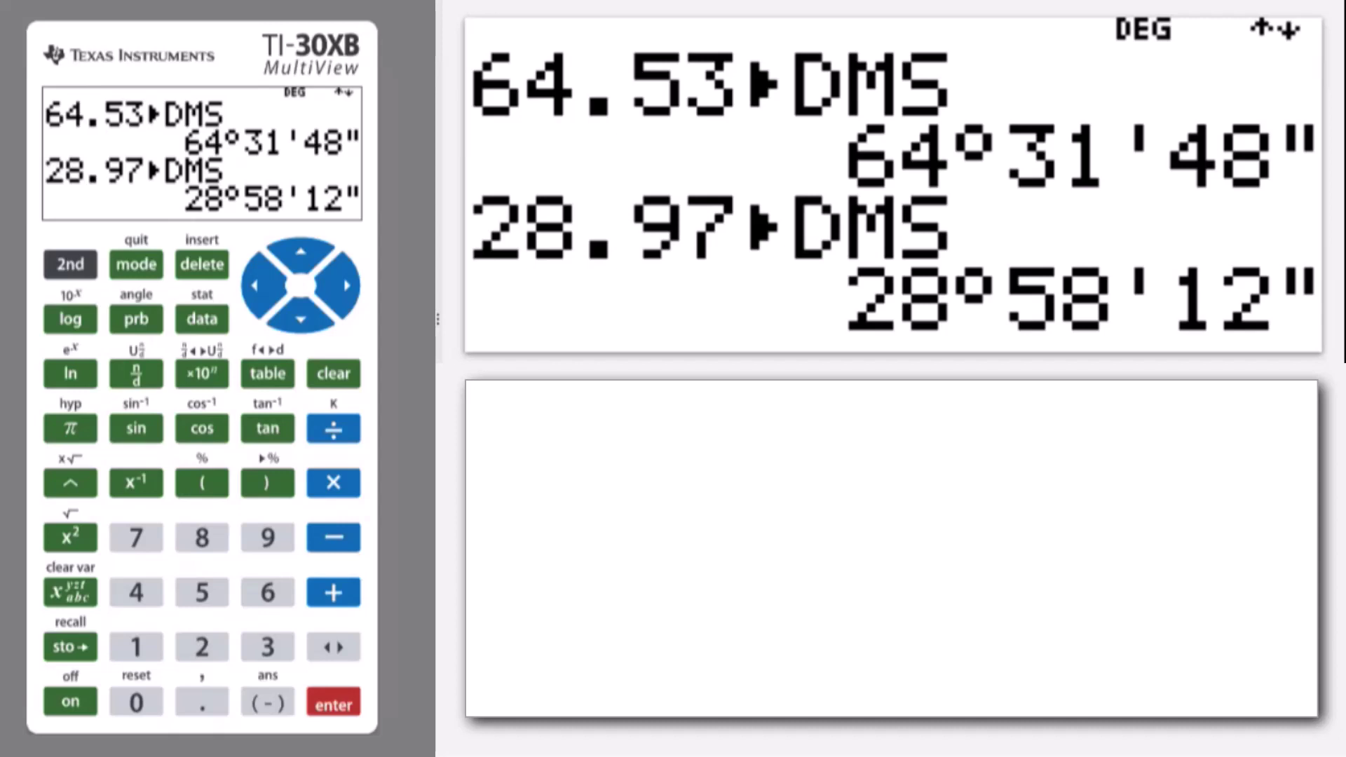
Enter the angle 14°22' with its degree and minute symbols and evaluate it as decimal degrees.
type("14")
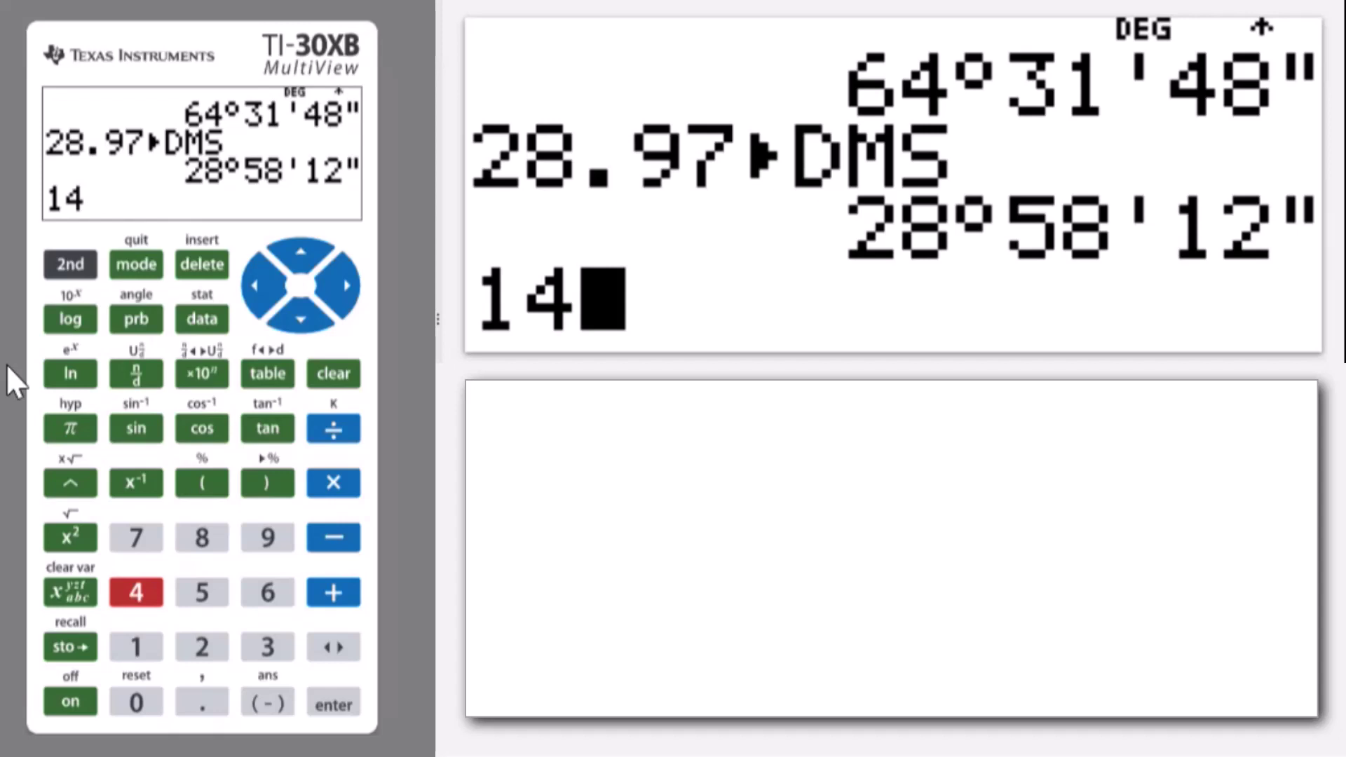
left_click(65, 263)
left_click(137, 323)
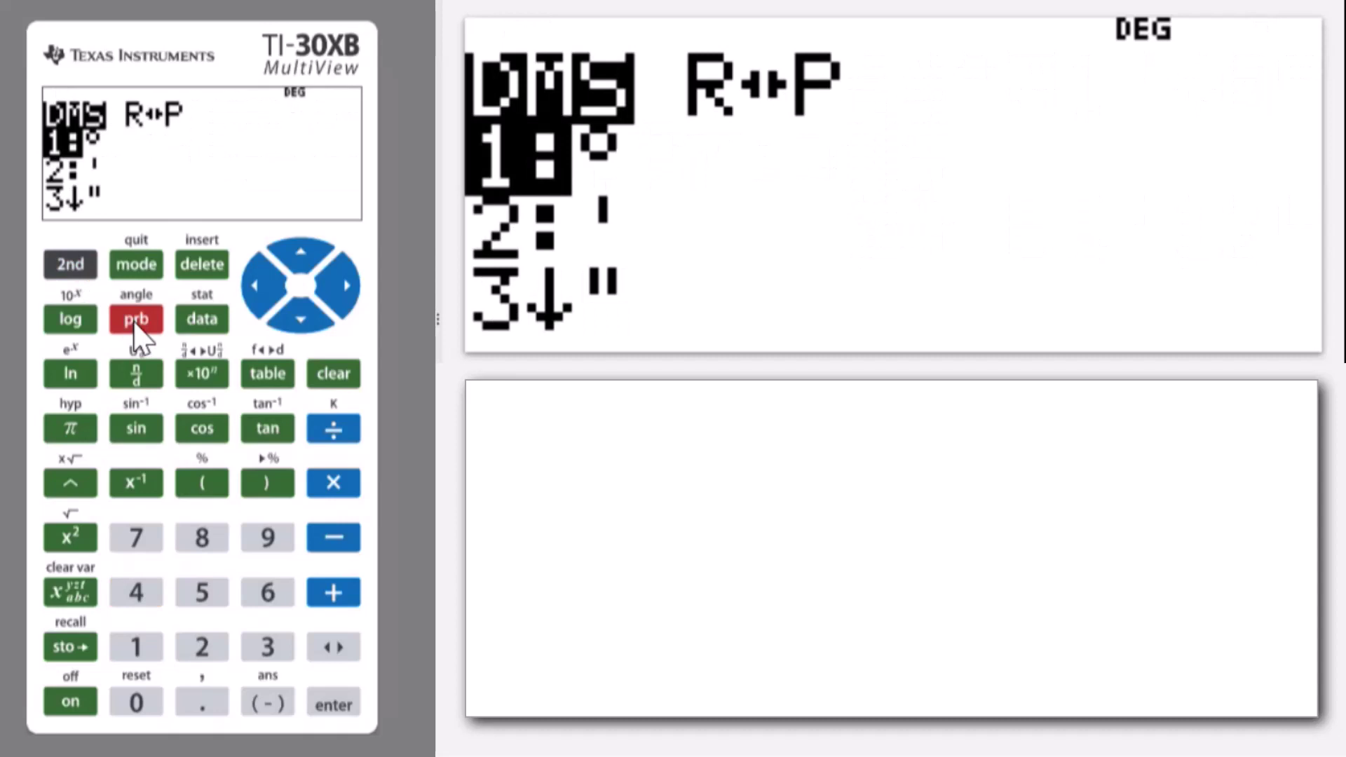
key("Return")
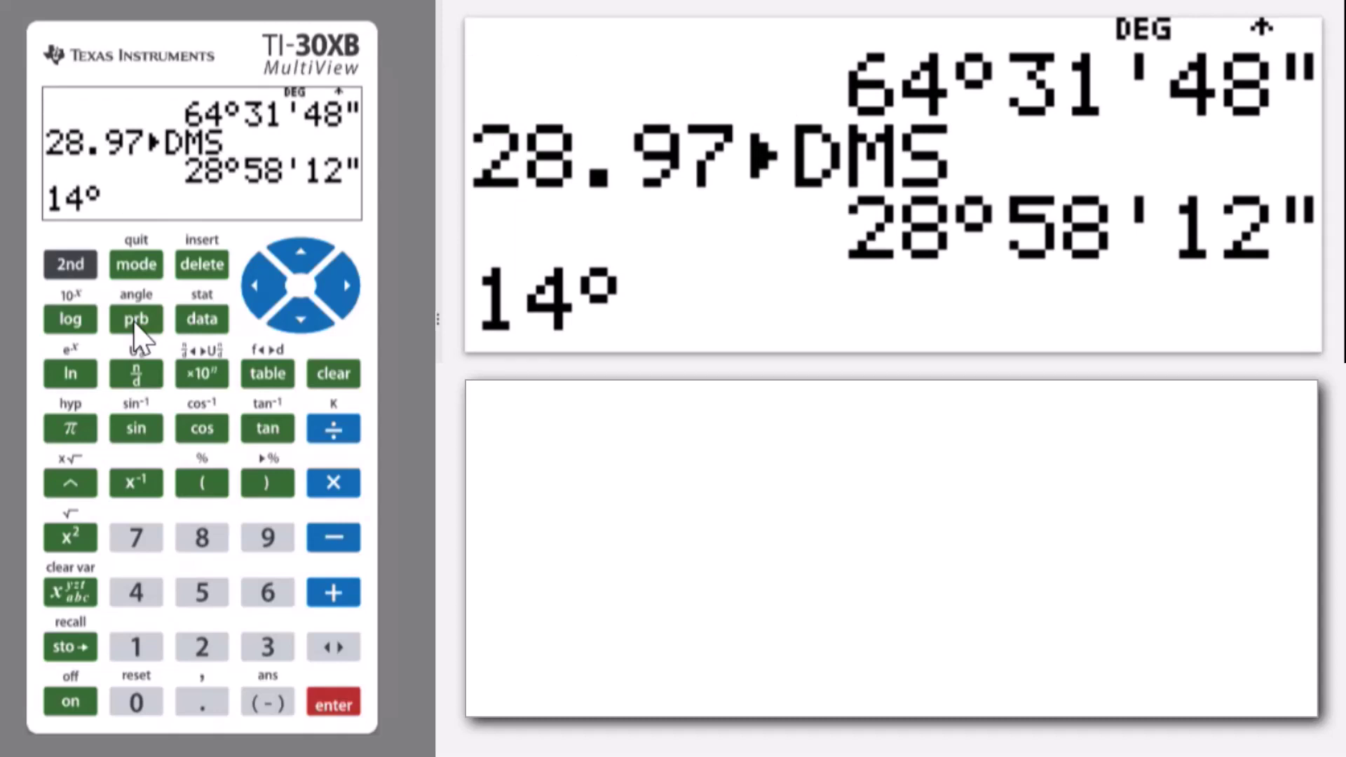
type("22")
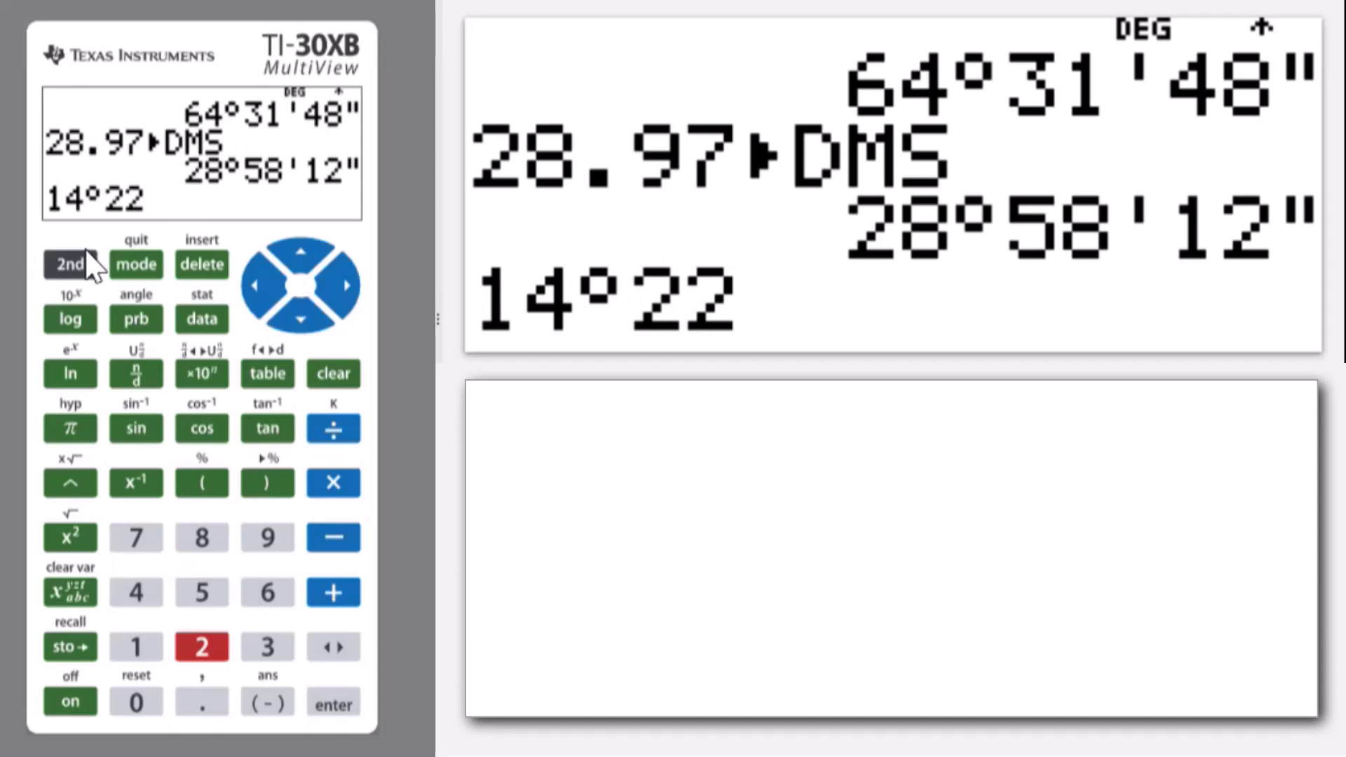
left_click(90, 265)
left_click(138, 323)
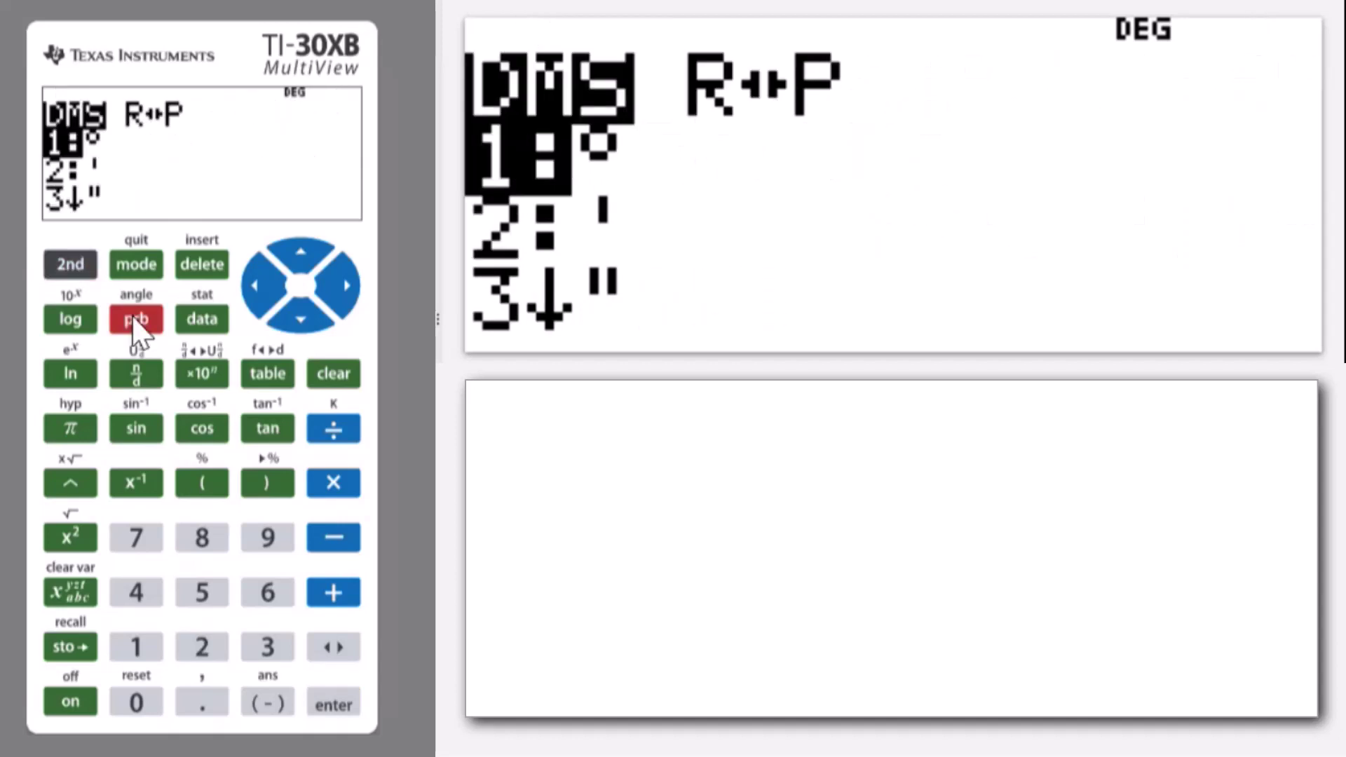
key("Down")
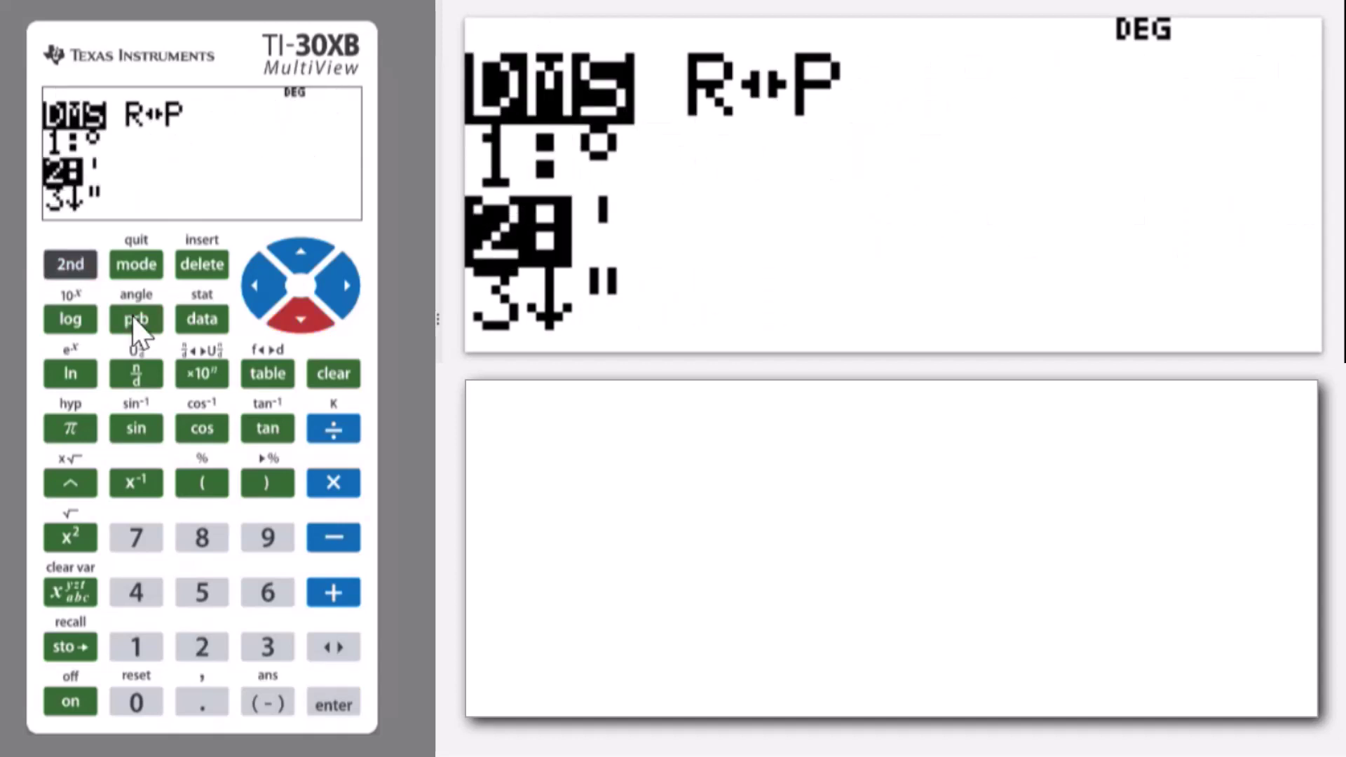
key("Return")
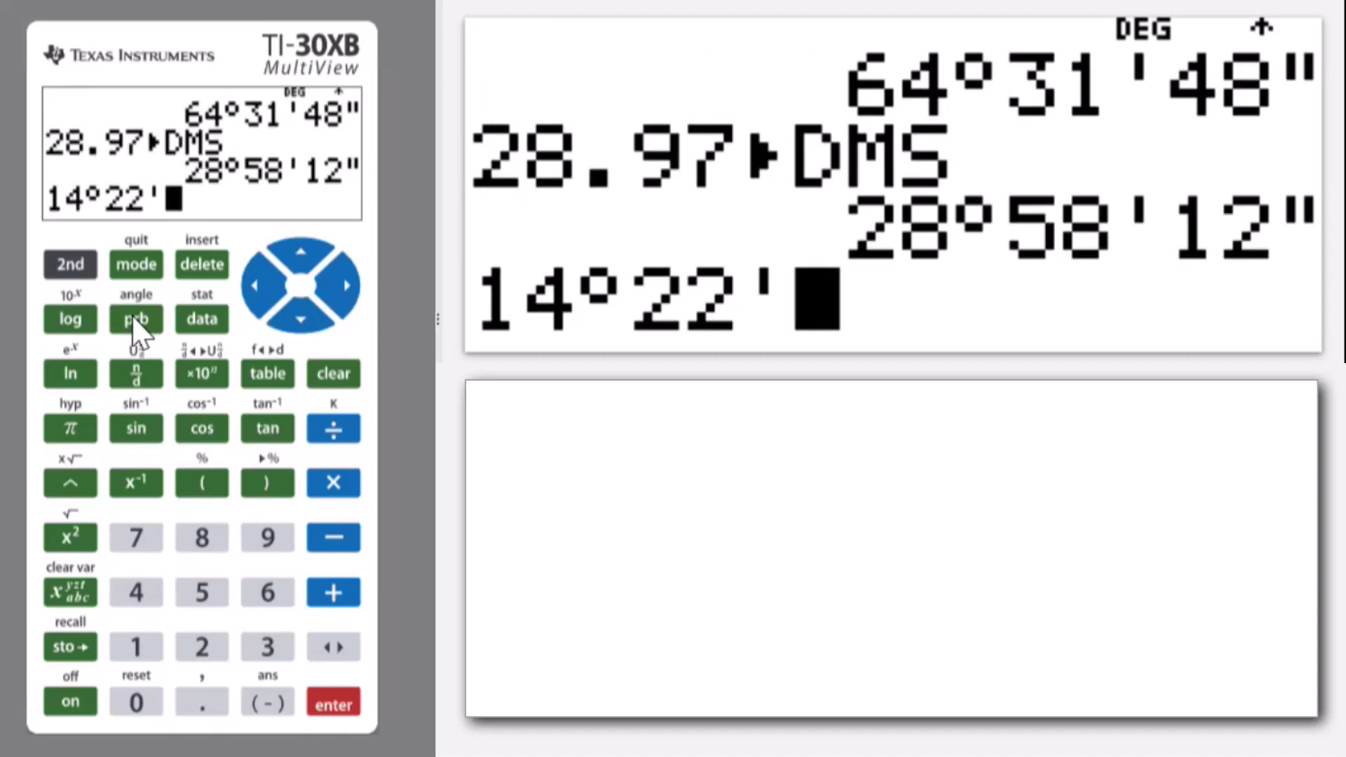
key("Return")
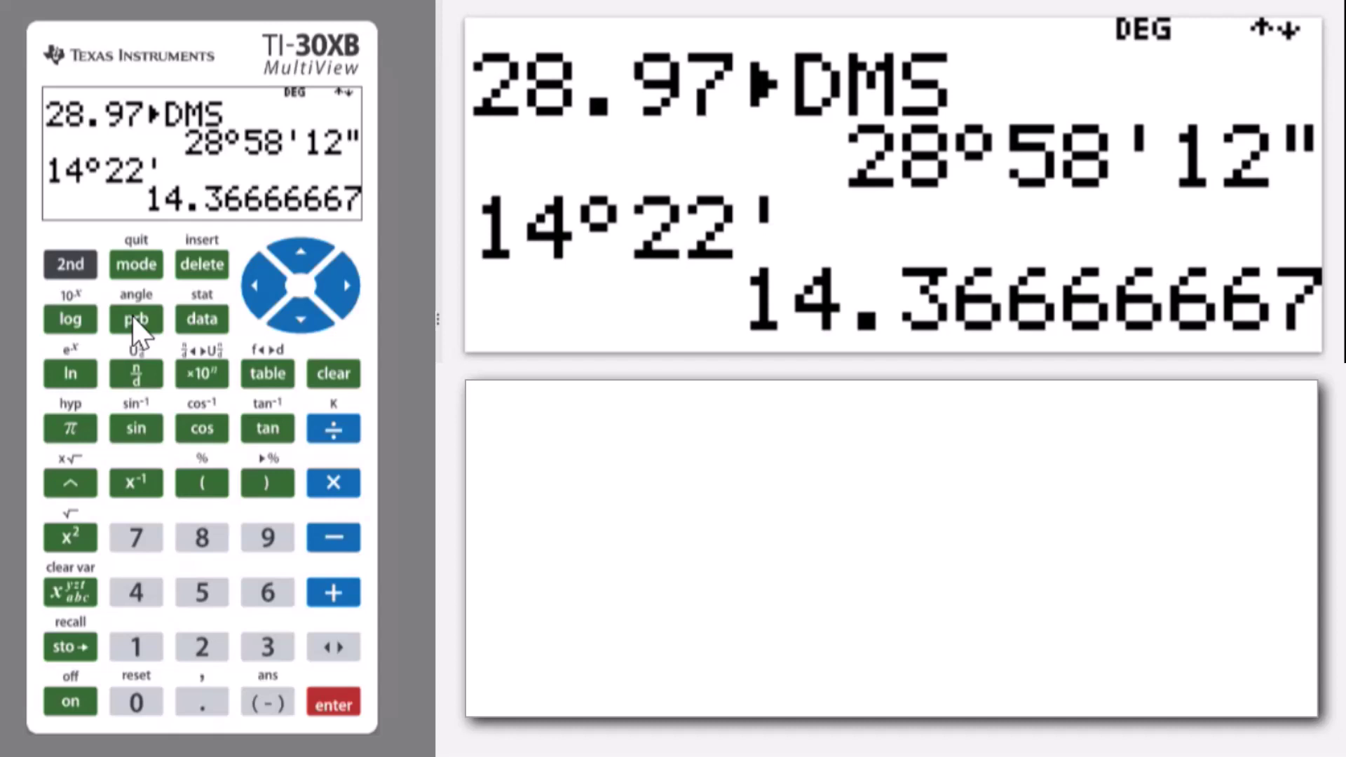
Begin a new angle entry of 37°54' with the degree and minute symbols.
type("37")
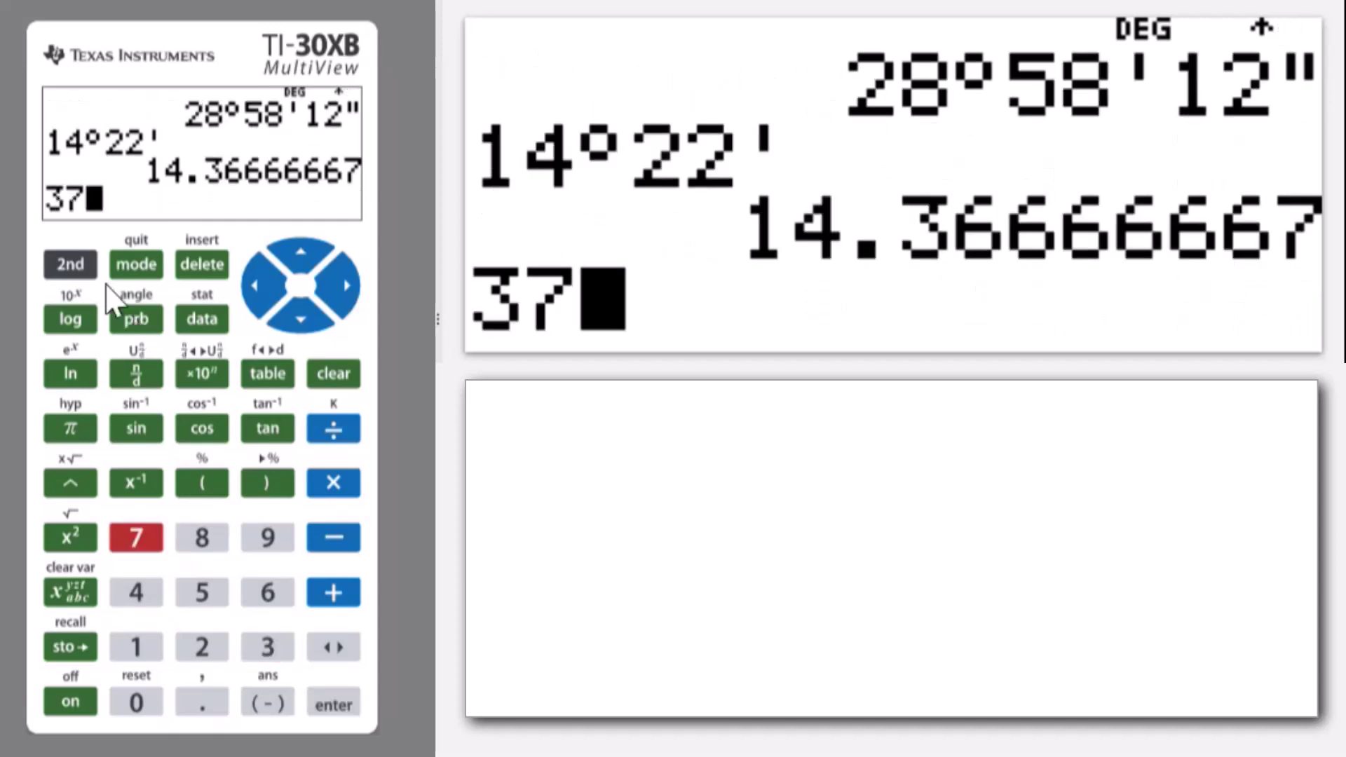
left_click(72, 267)
left_click(133, 319)
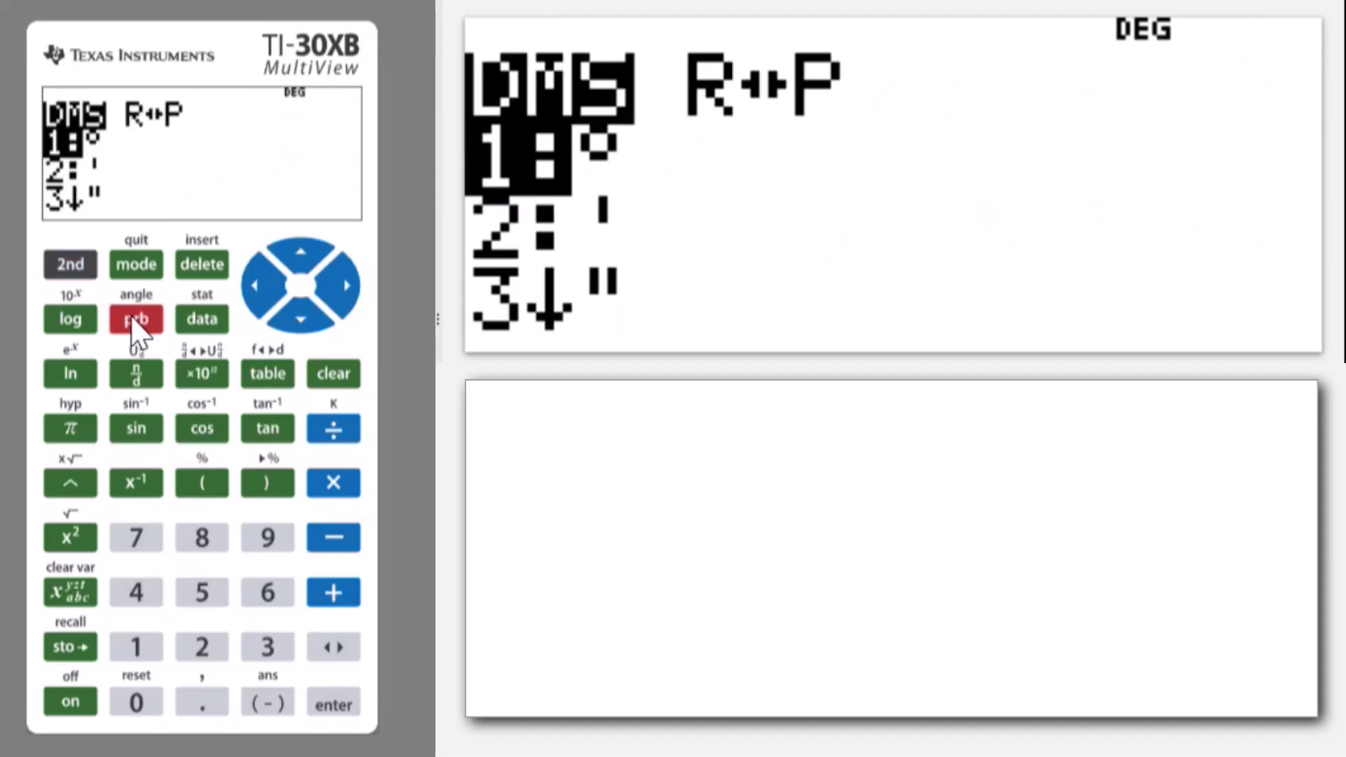
key("Return")
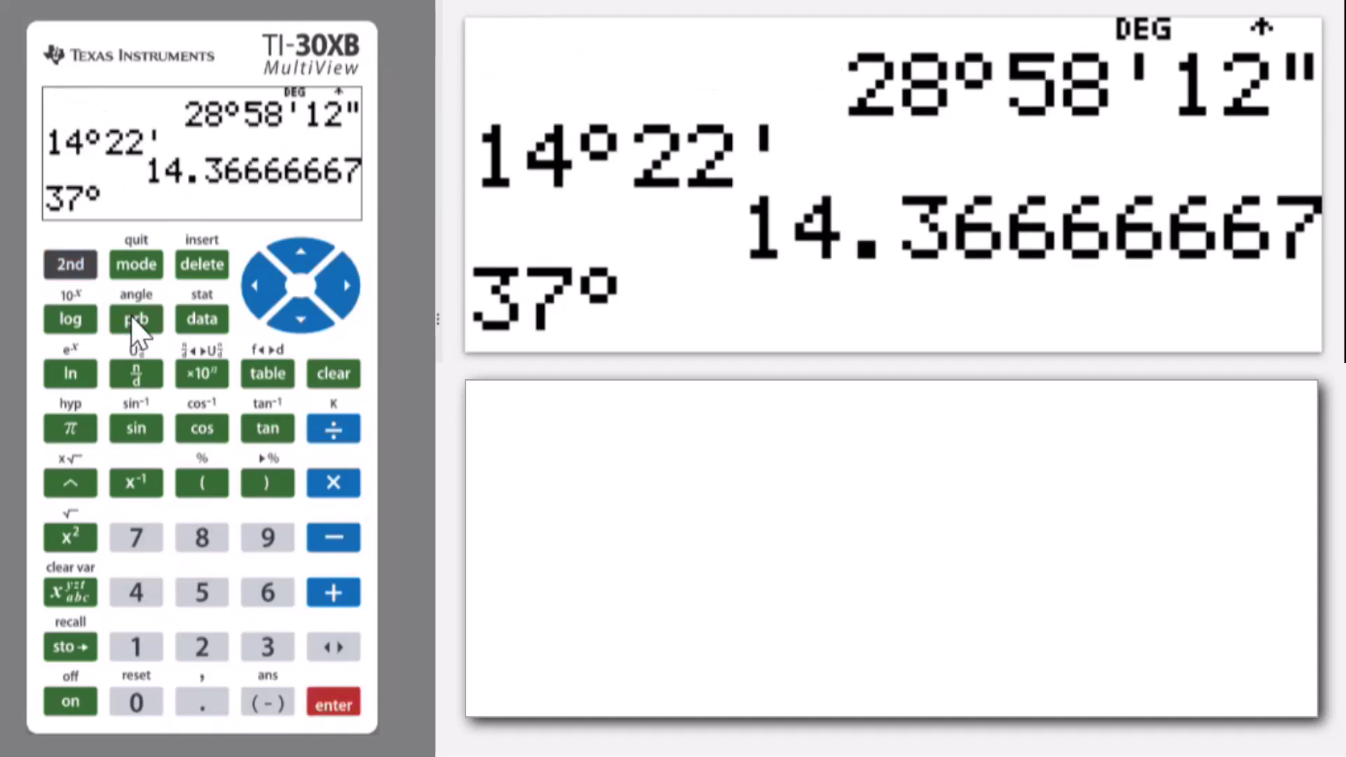
type("54")
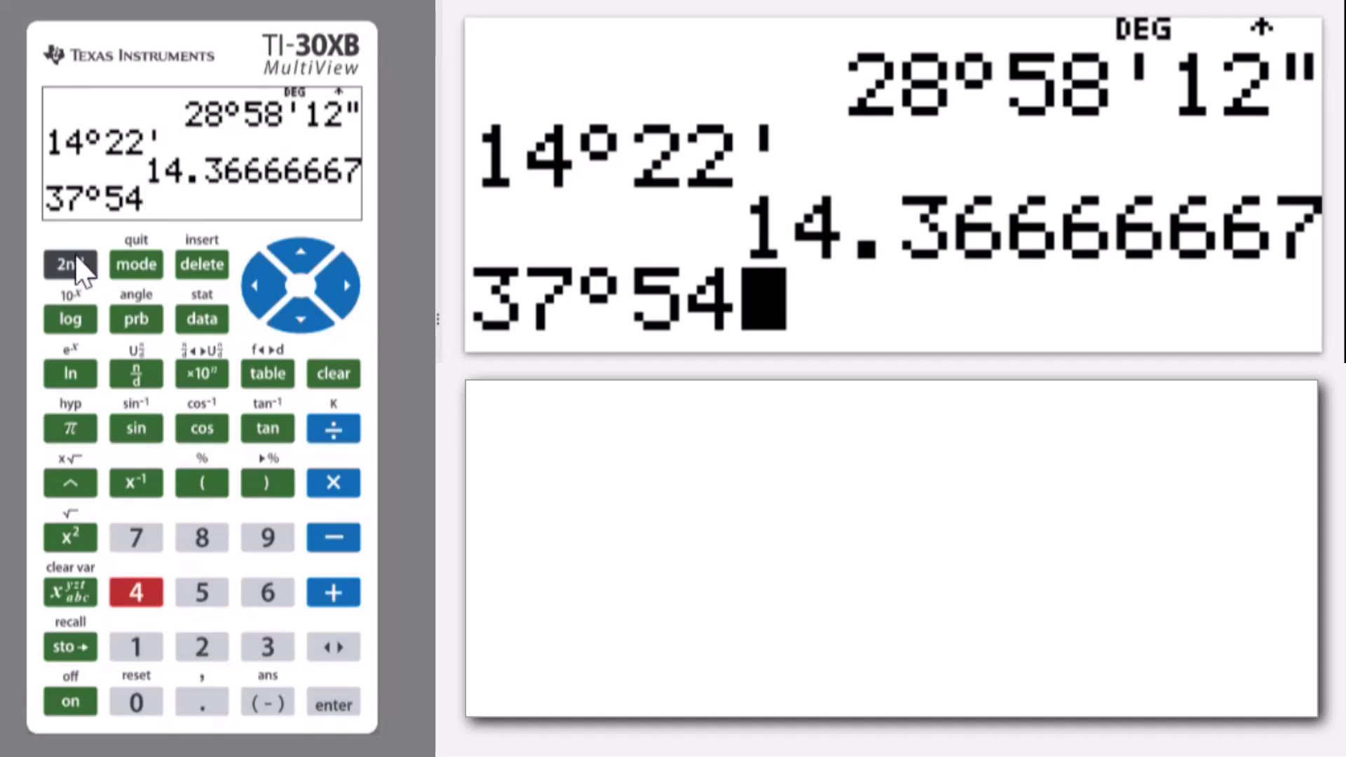
left_click(70, 265)
left_click(136, 322)
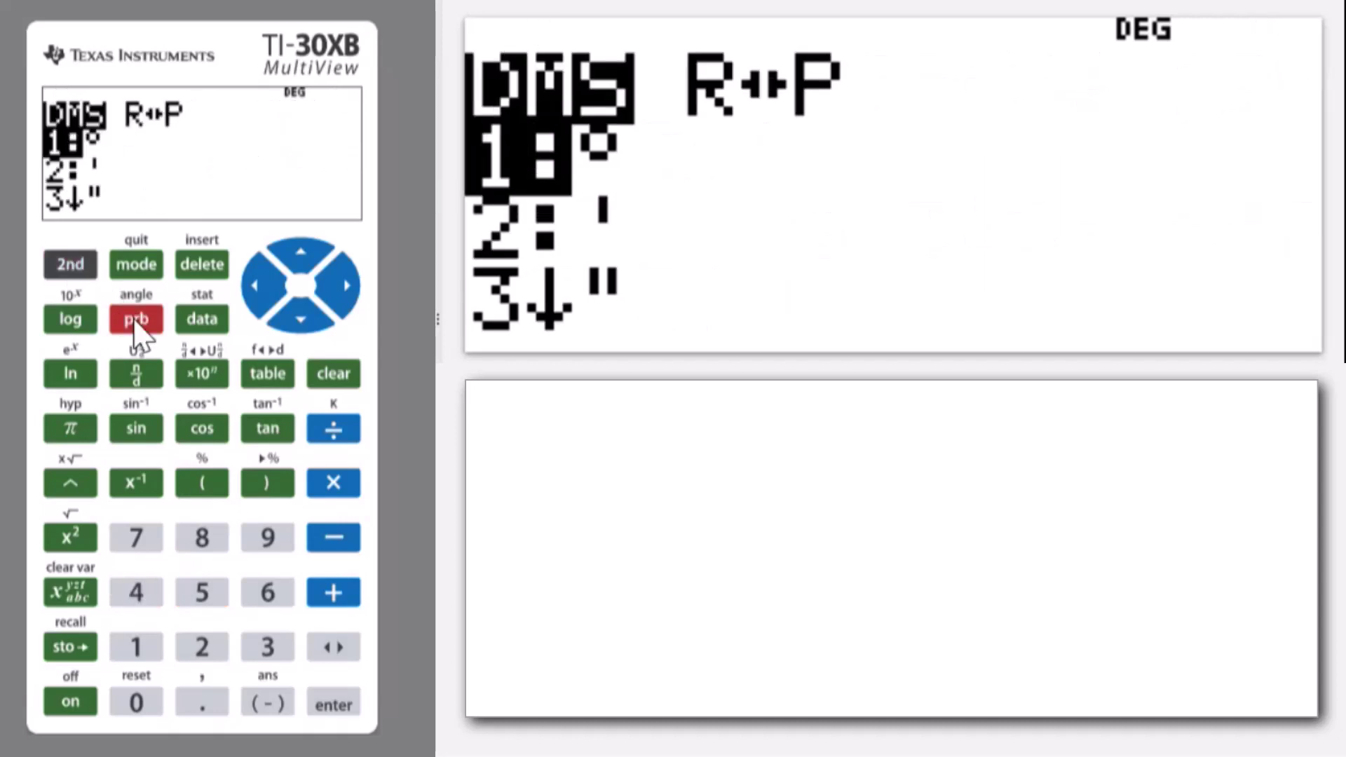
key("Down")
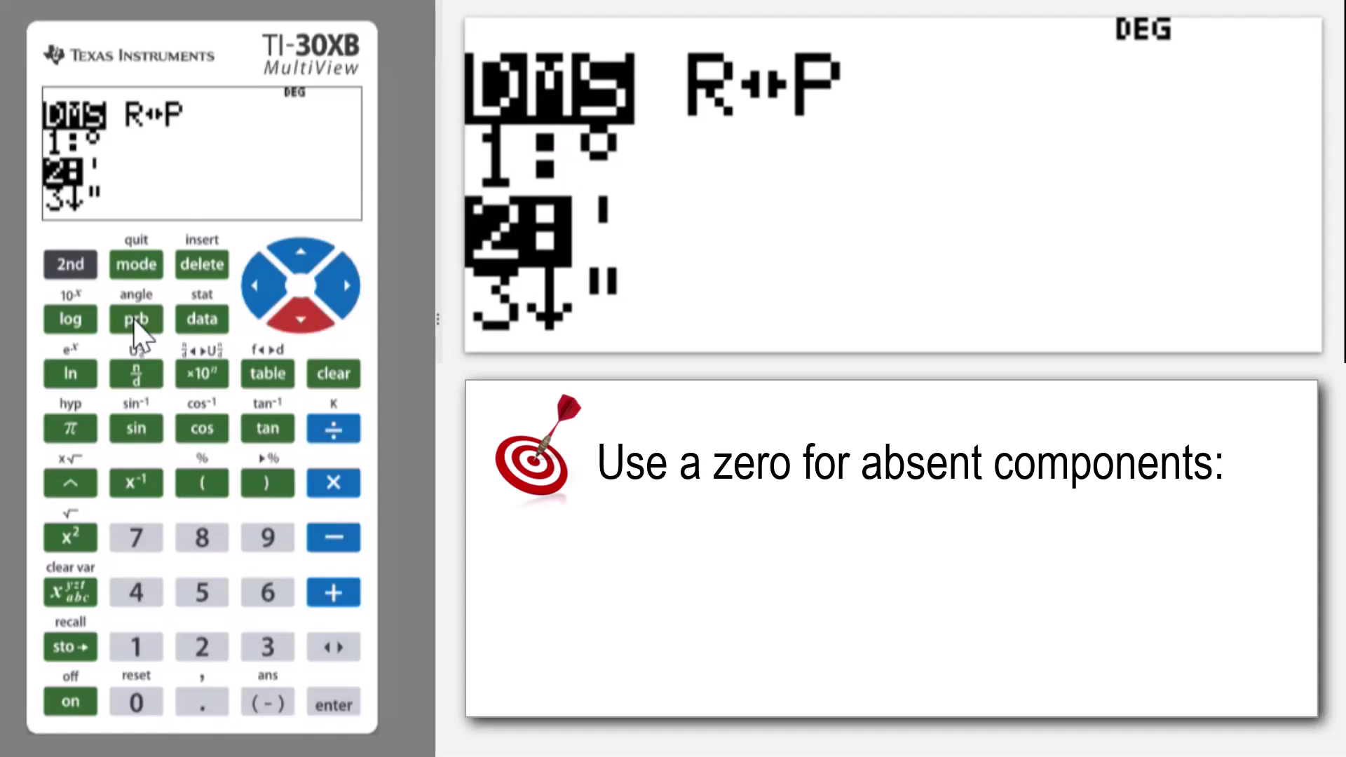
key("Return")
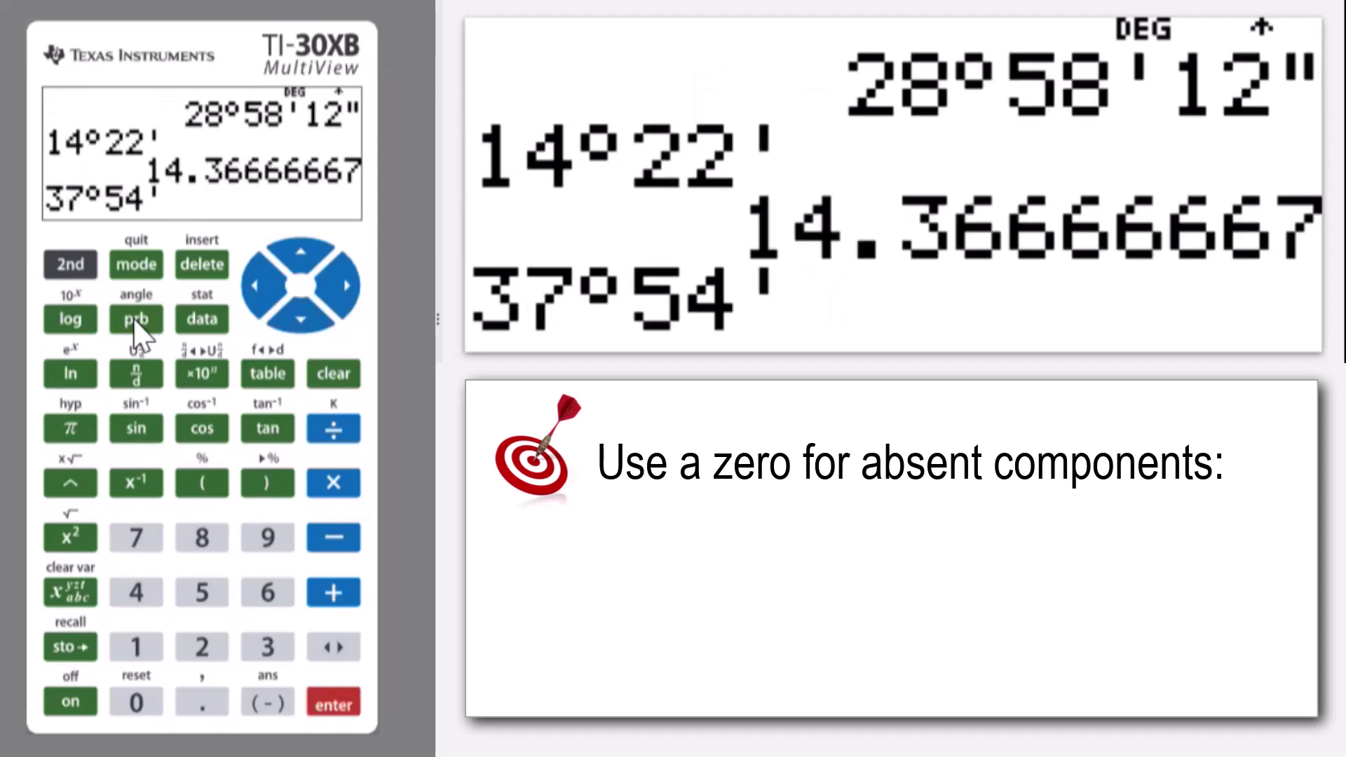
Add 17 seconds with the seconds symbol to the 37°54' entry and evaluate it as decimal degrees.
type("17")
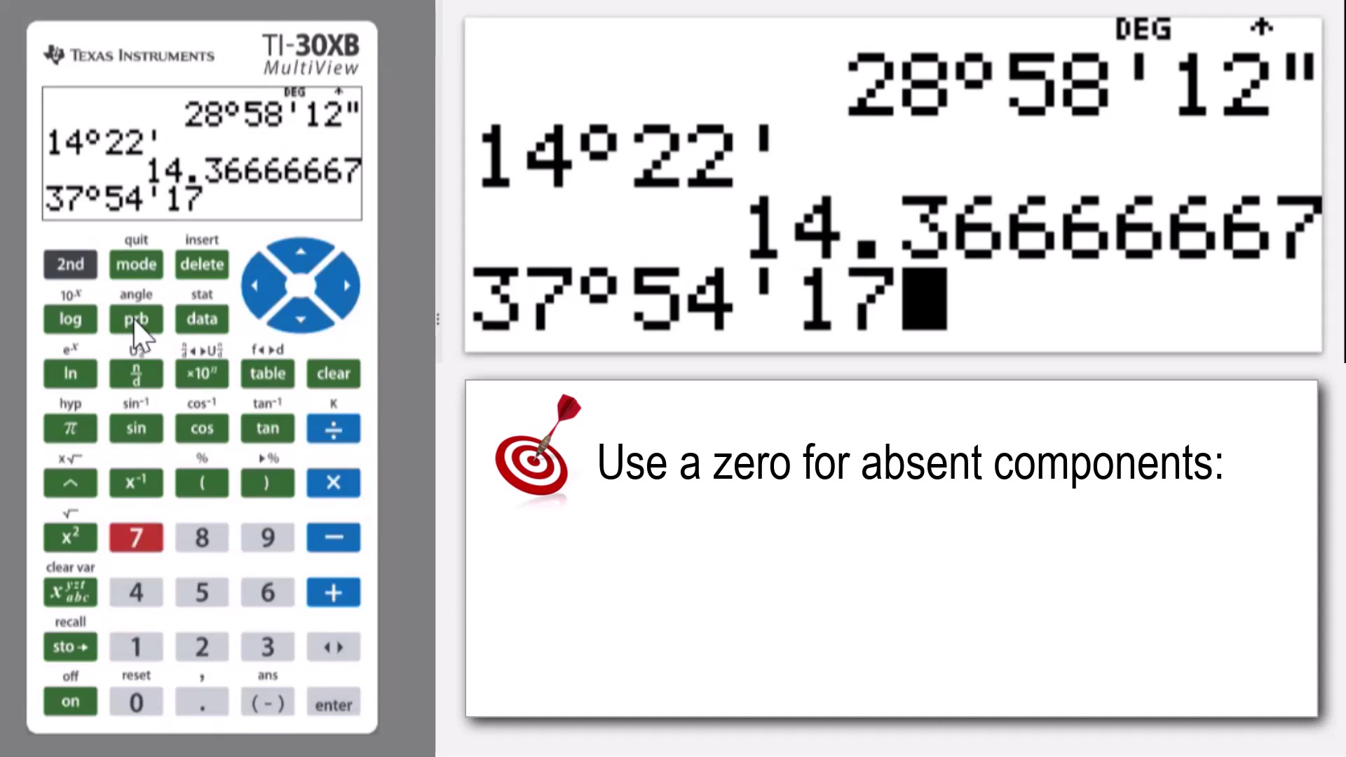
key("shift")
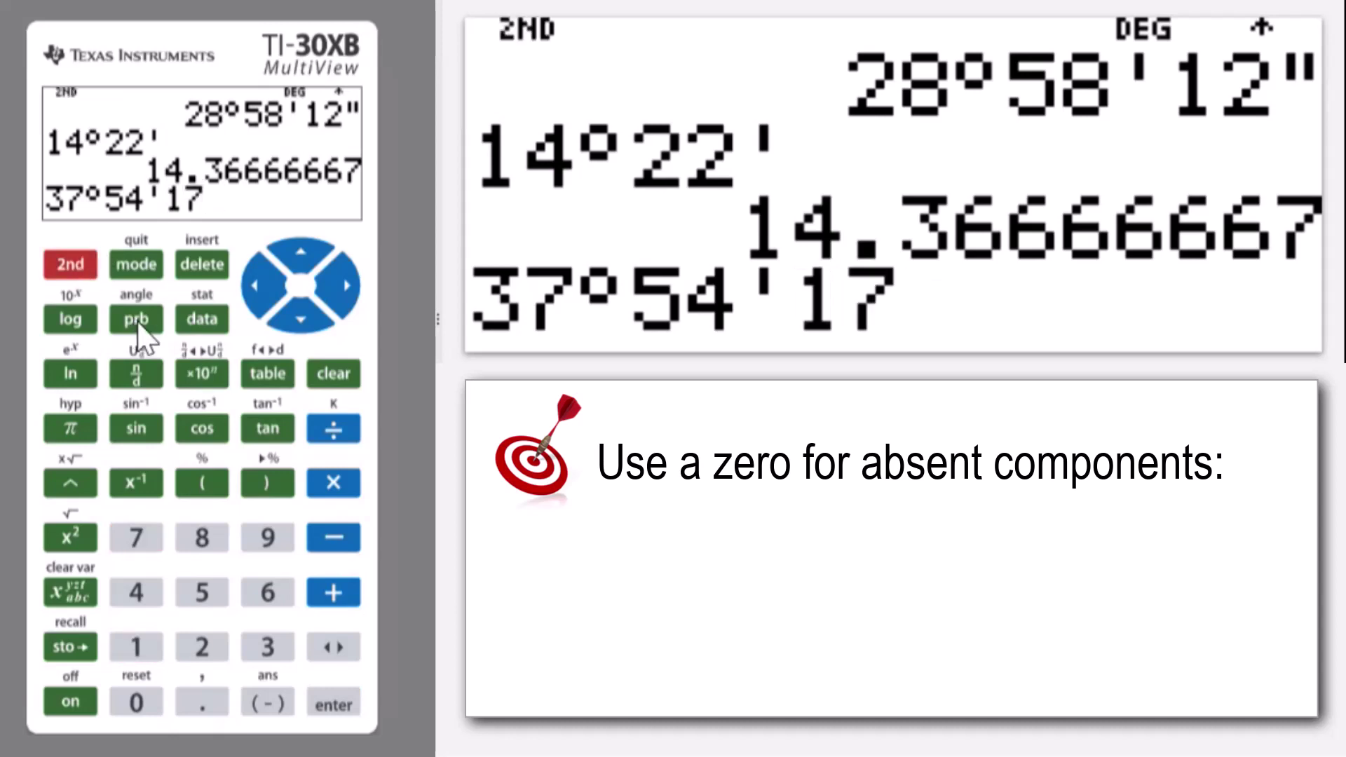
left_click(142, 327)
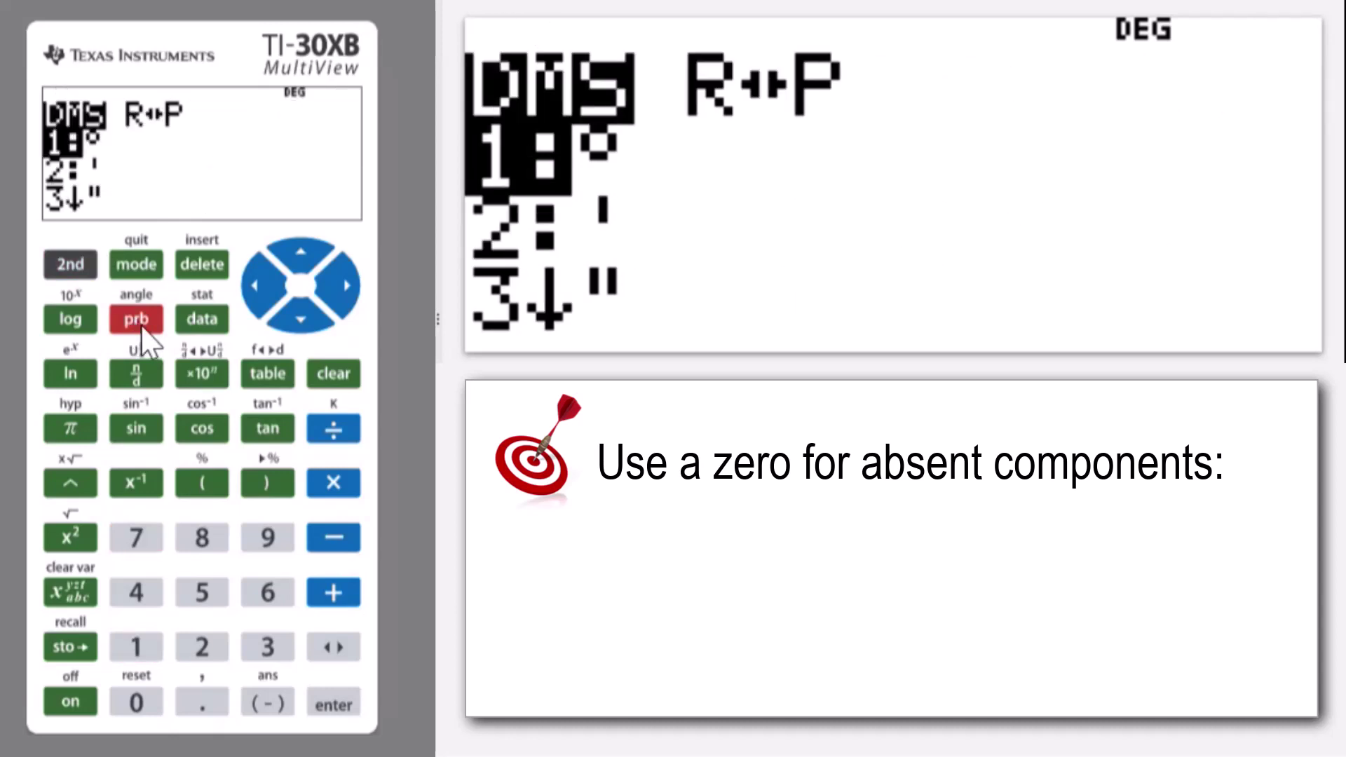
key("3")
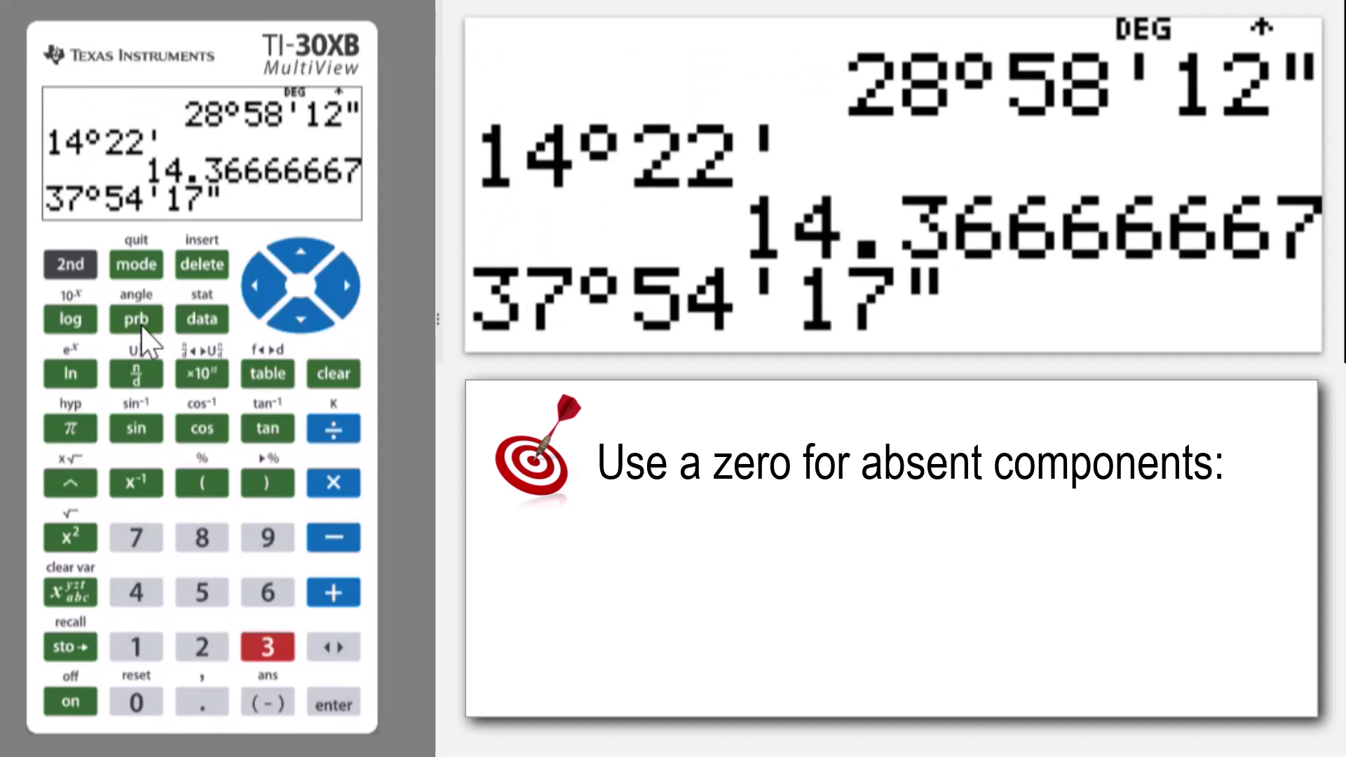
key("Return")
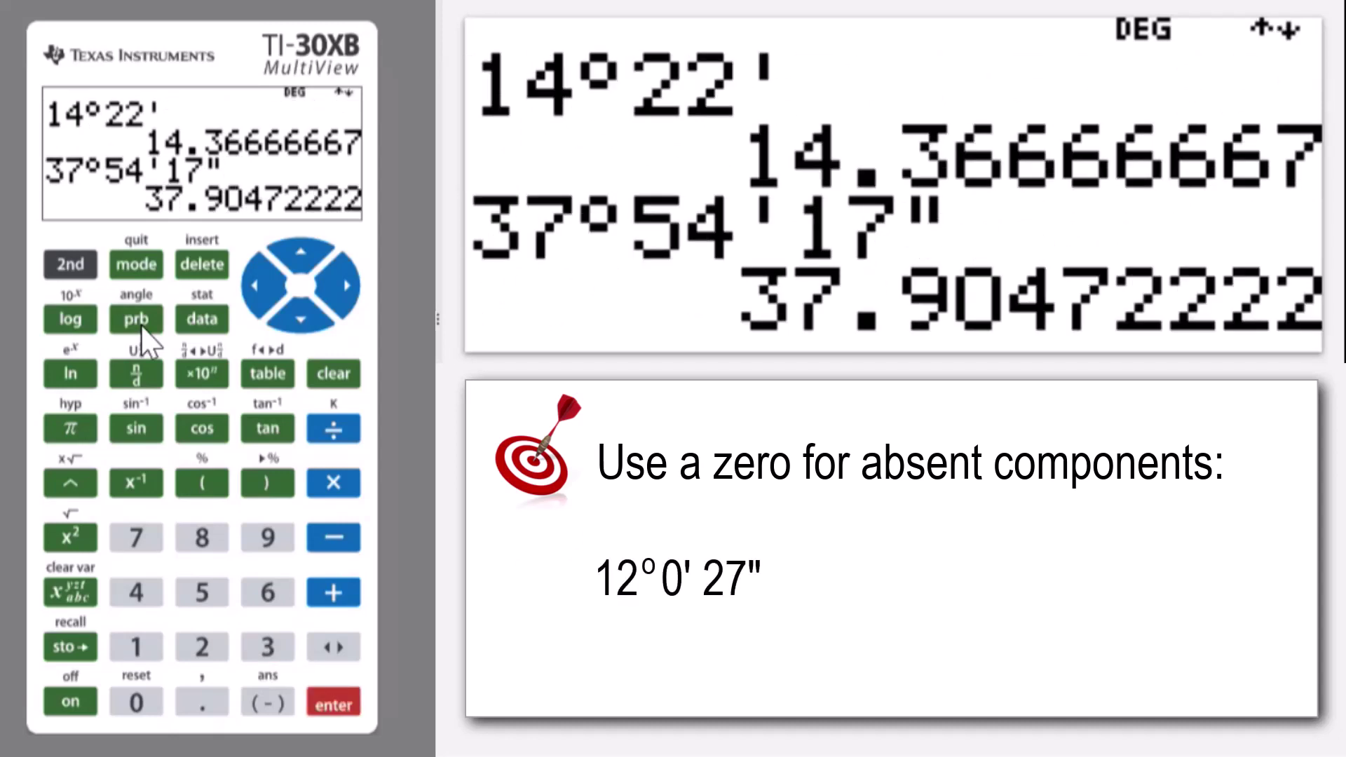